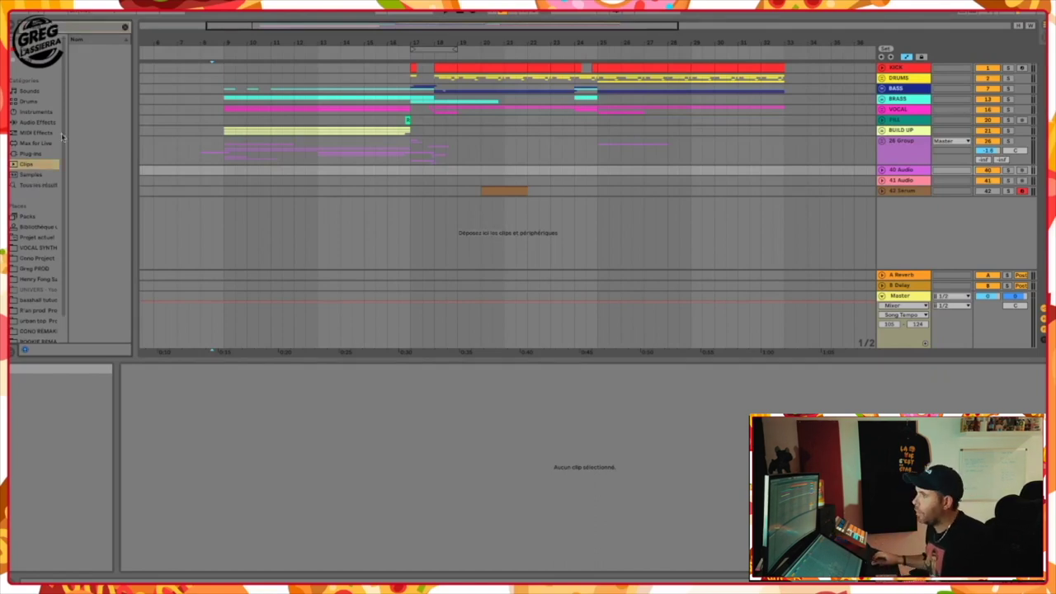
Step: Search all browser results for reverb
{"action": "left_click", "coordinate": [37, 185]}
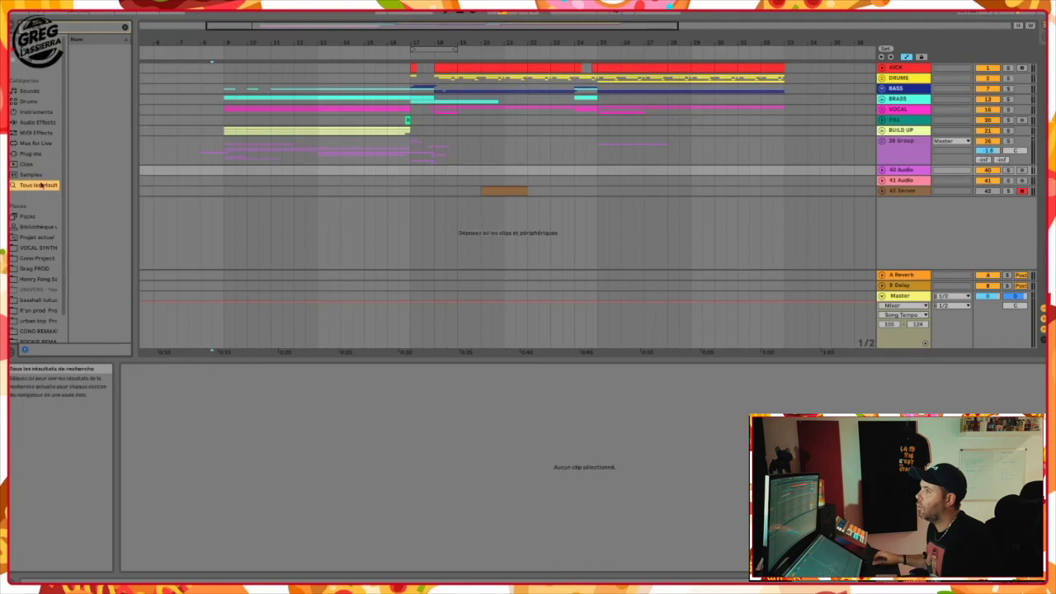
{"action": "left_click", "coordinate": [87, 30]}
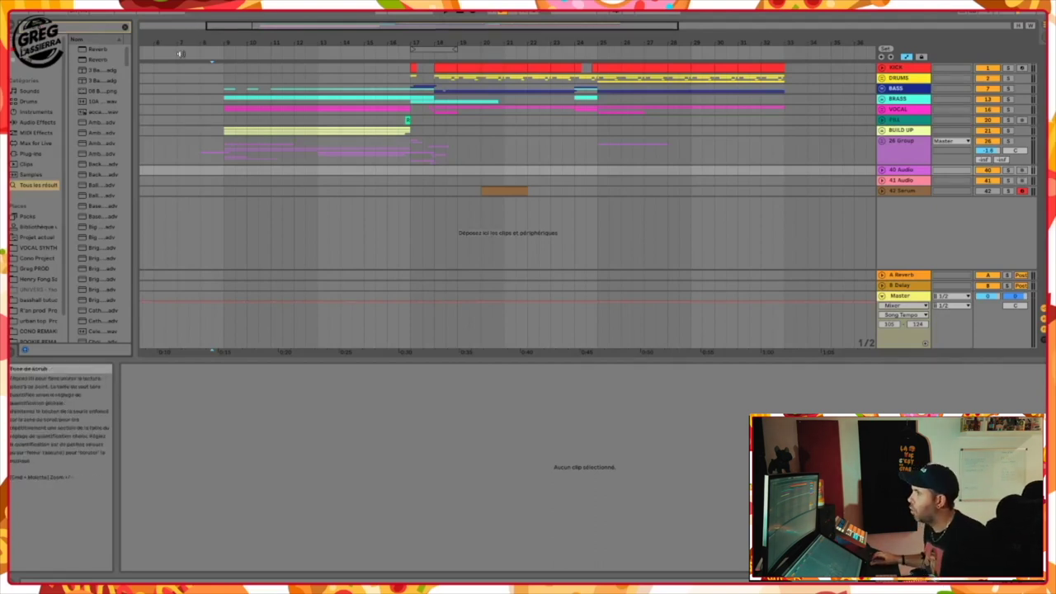
Step: Unfold the BRASS group, play the arrangement from bar 9 to hear its first clip, and fold the group again
{"action": "left_click", "coordinate": [882, 99]}
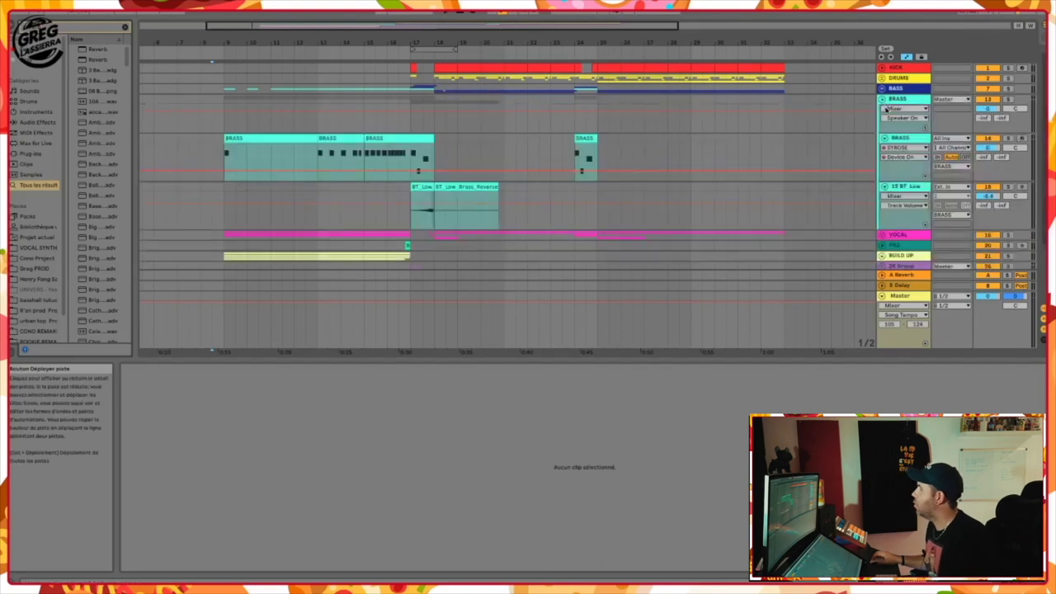
{"action": "left_click", "coordinate": [222, 80]}
{"action": "key", "text": "space"}
{"action": "left_click", "coordinate": [229, 140]}
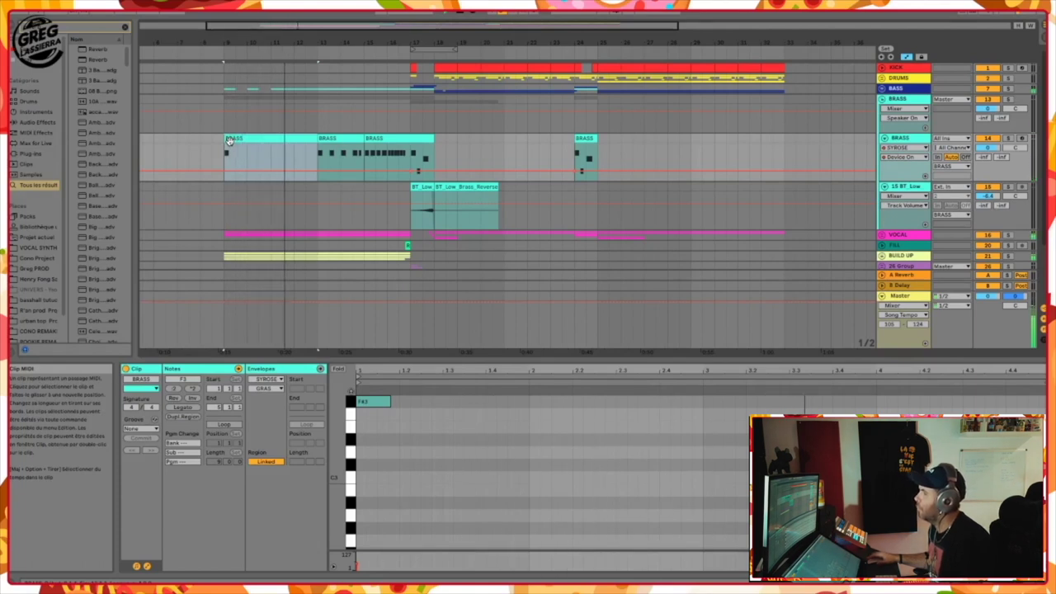
{"action": "left_click", "coordinate": [882, 99]}
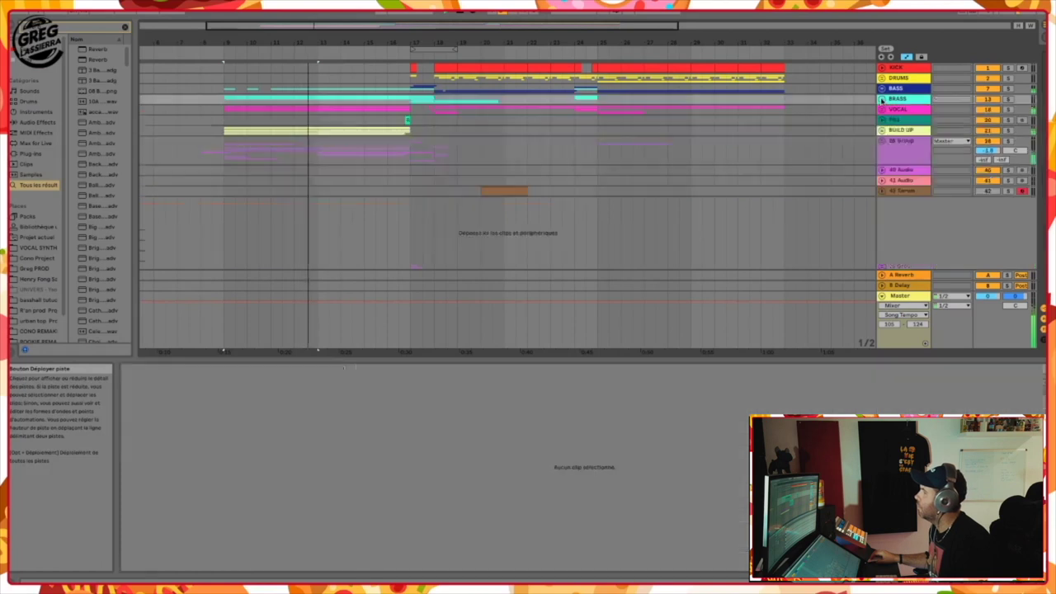
Step: Unfold the BUILD UP group and examine its automation display, automatable devices and the SAMOURAI rack's parameters
{"action": "left_click", "coordinate": [895, 130]}
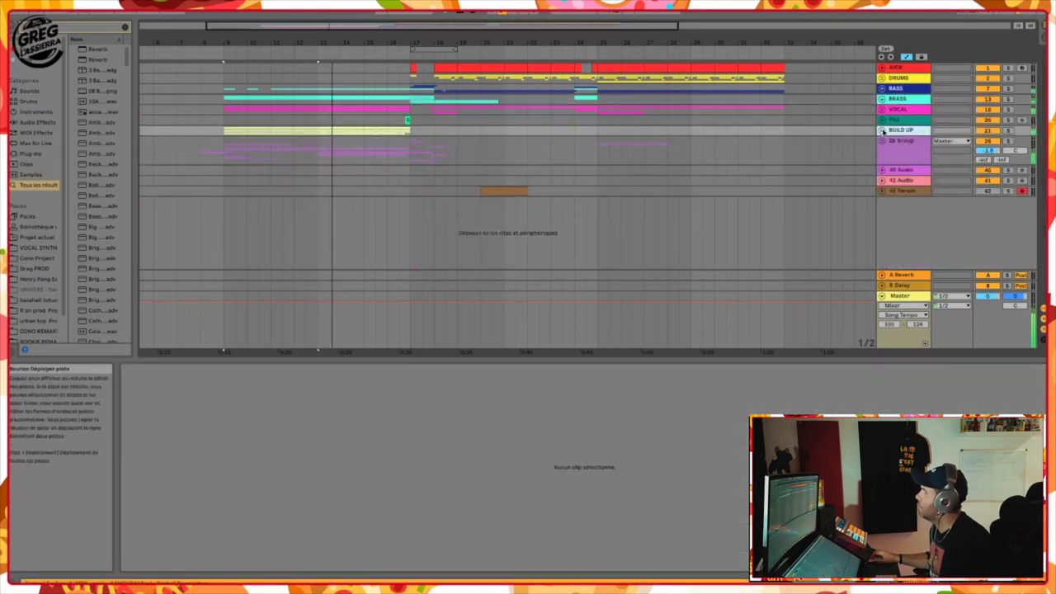
{"action": "left_click", "coordinate": [881, 131]}
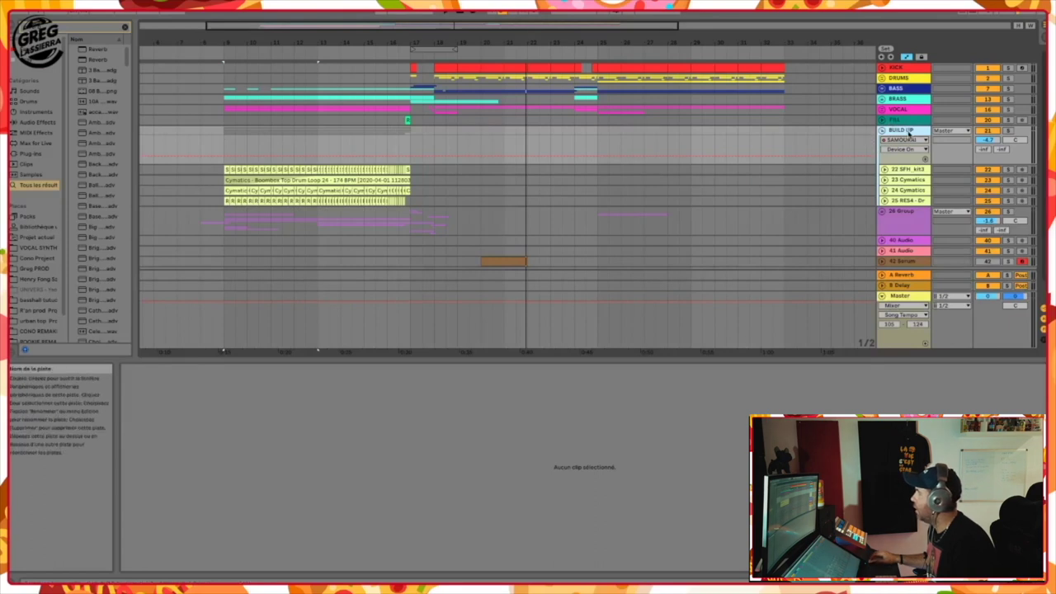
{"action": "left_click", "coordinate": [908, 58]}
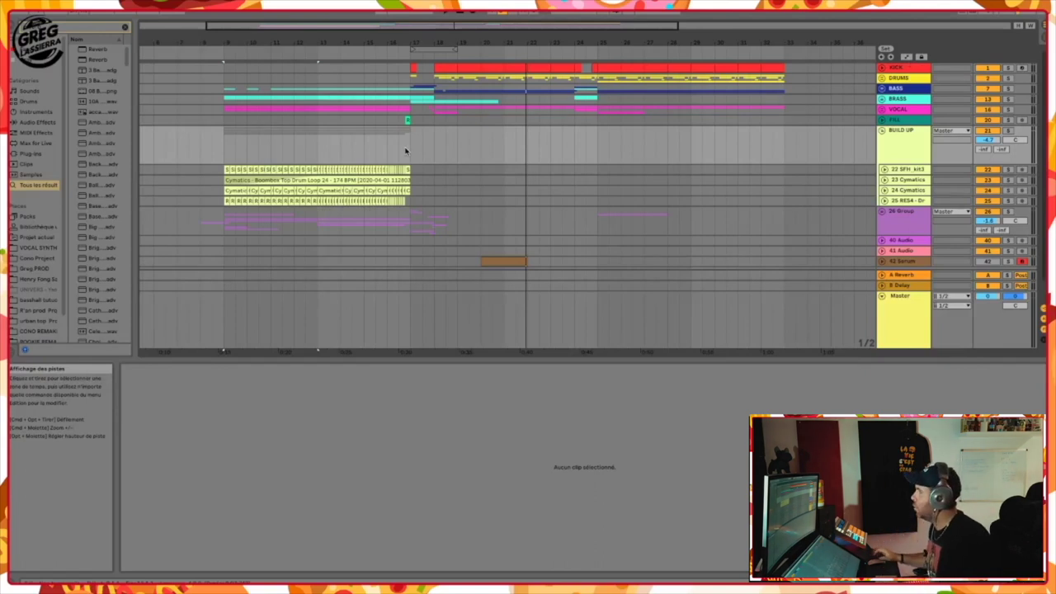
{"action": "left_click", "coordinate": [906, 58]}
{"action": "left_click", "coordinate": [910, 141]}
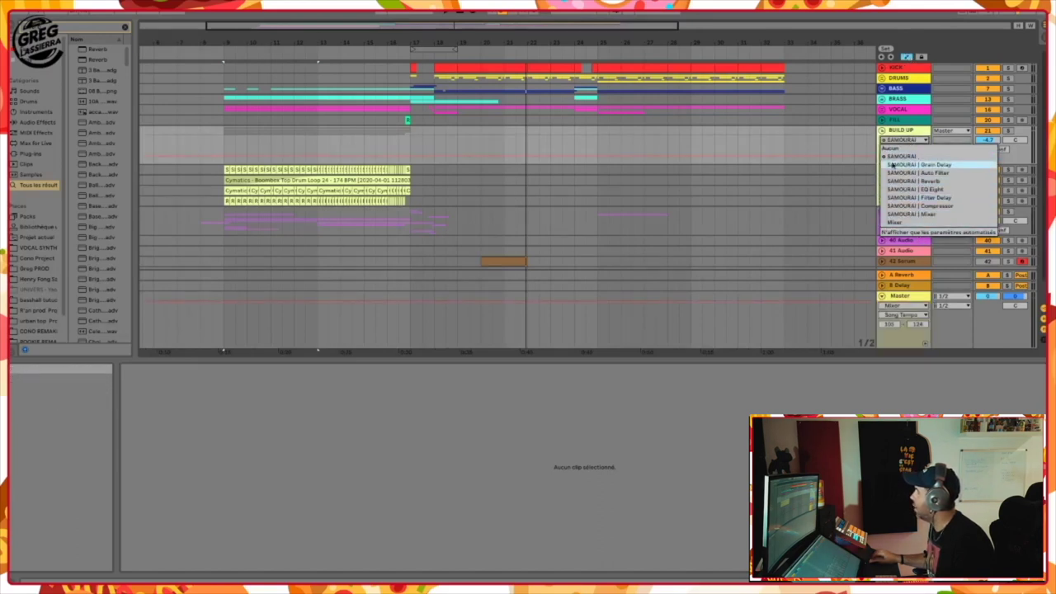
{"action": "left_click", "coordinate": [897, 132]}
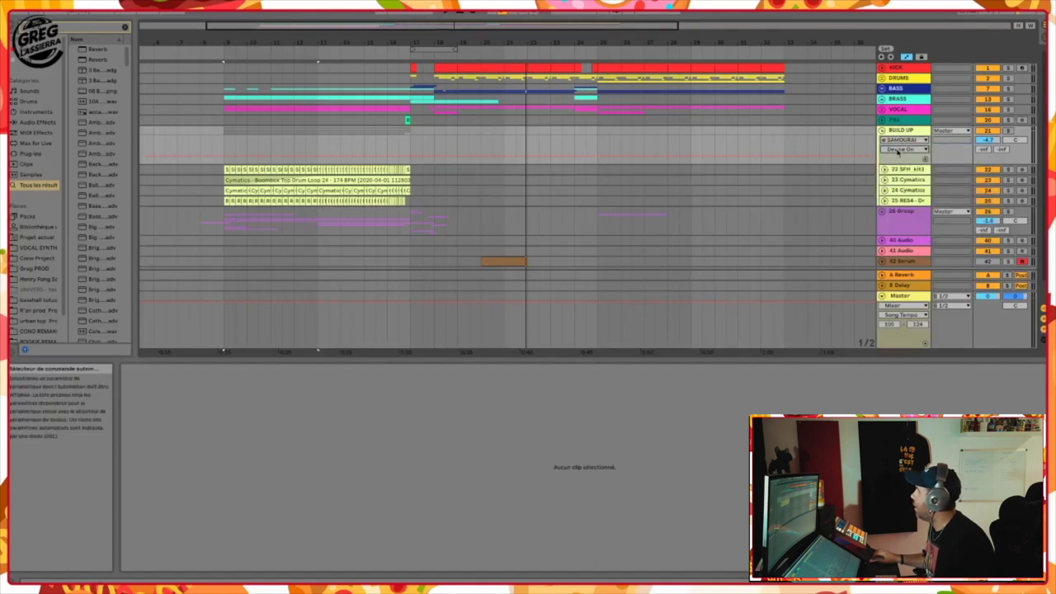
{"action": "left_click", "coordinate": [899, 149]}
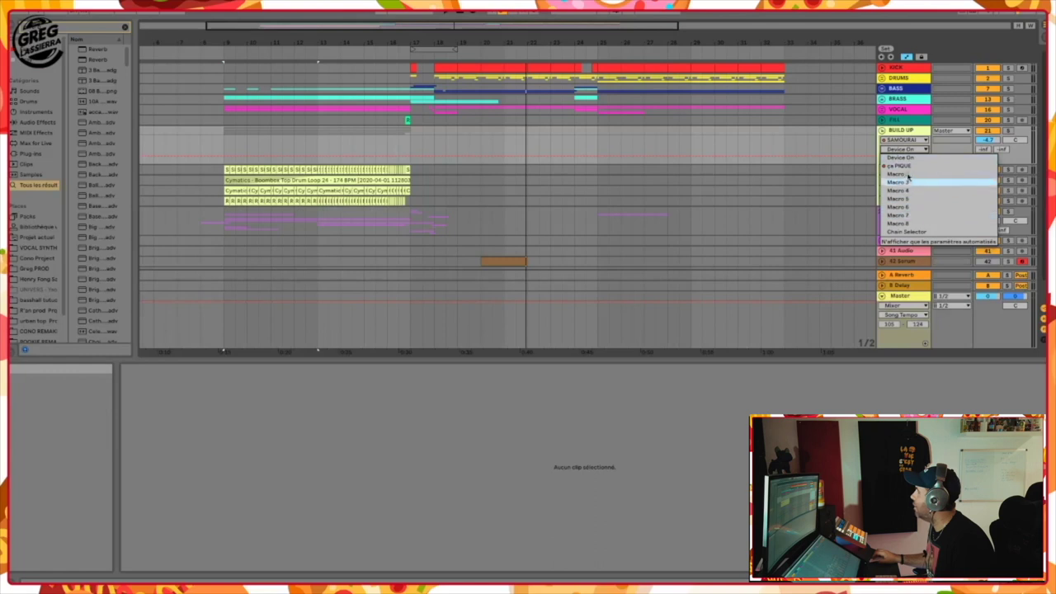
{"action": "left_click", "coordinate": [905, 135]}
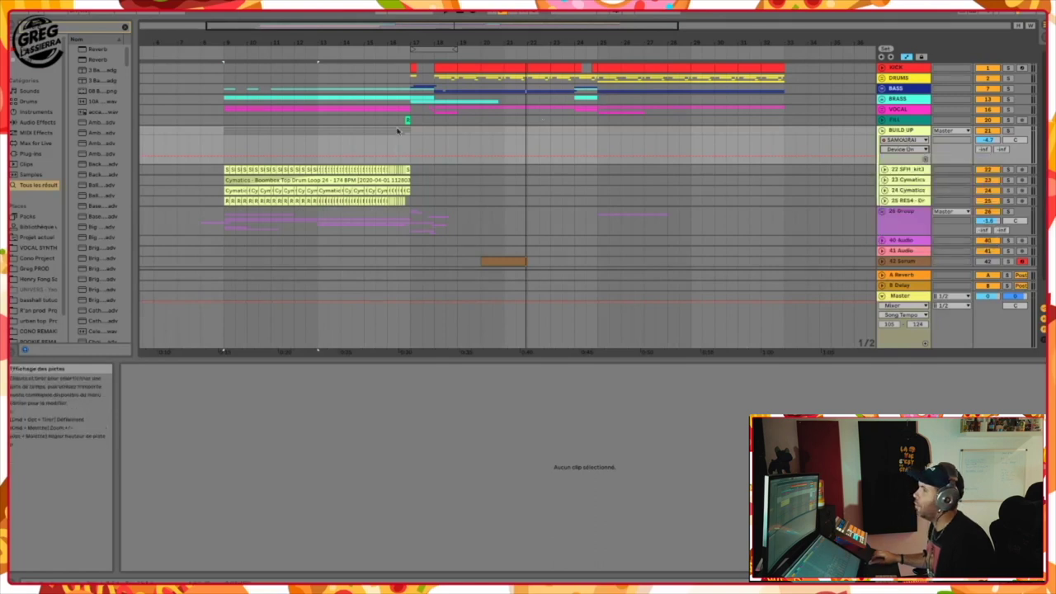
Step: Add the Reverb effect to the BUILD UP group and show its device chain
{"action": "left_click", "coordinate": [95, 50]}
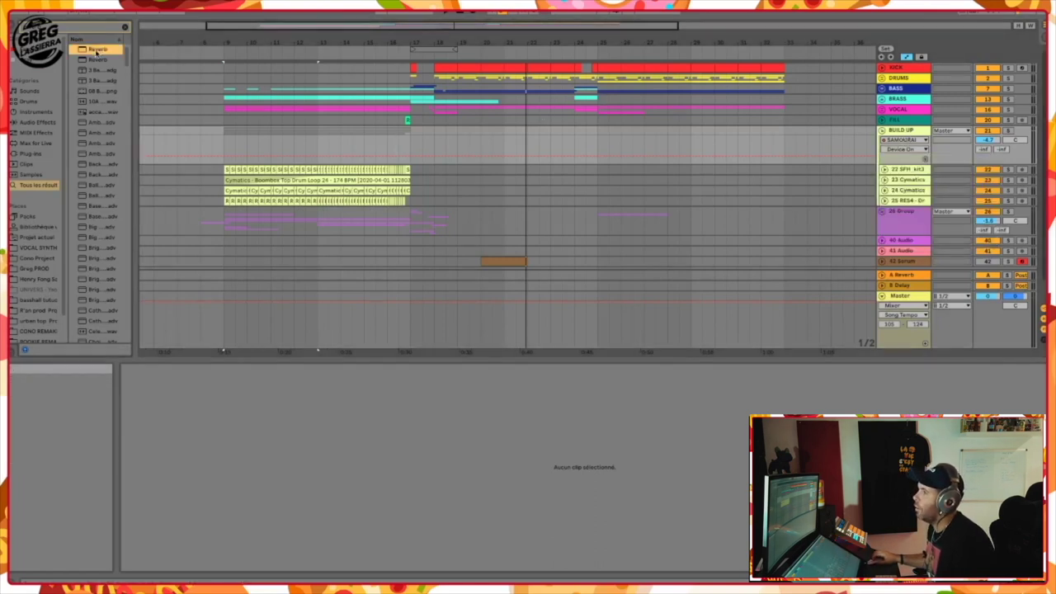
{"action": "left_click", "coordinate": [88, 61]}
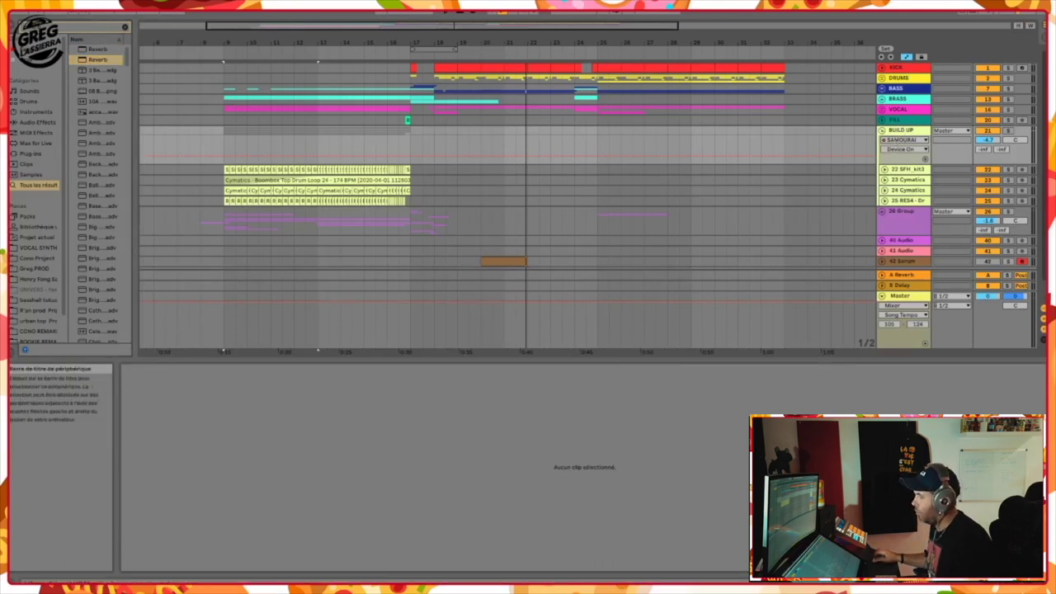
{"action": "key", "text": "shift+Tab"}
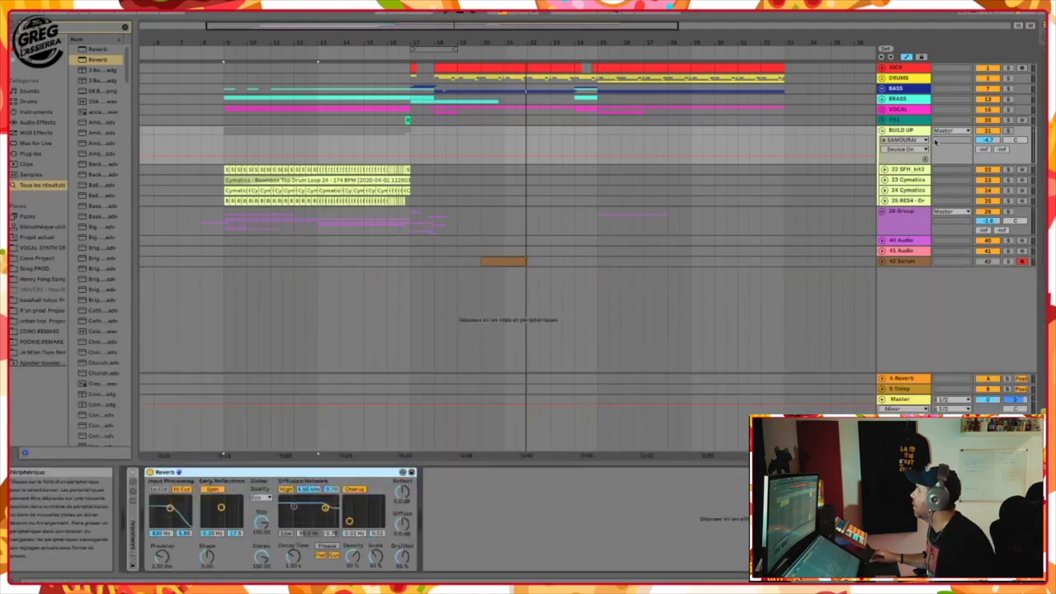
Step: Automate the Reverb's Device On for the BUILD UP group so it is on only from bar 9 to bar 17
{"action": "left_click", "coordinate": [924, 139]}
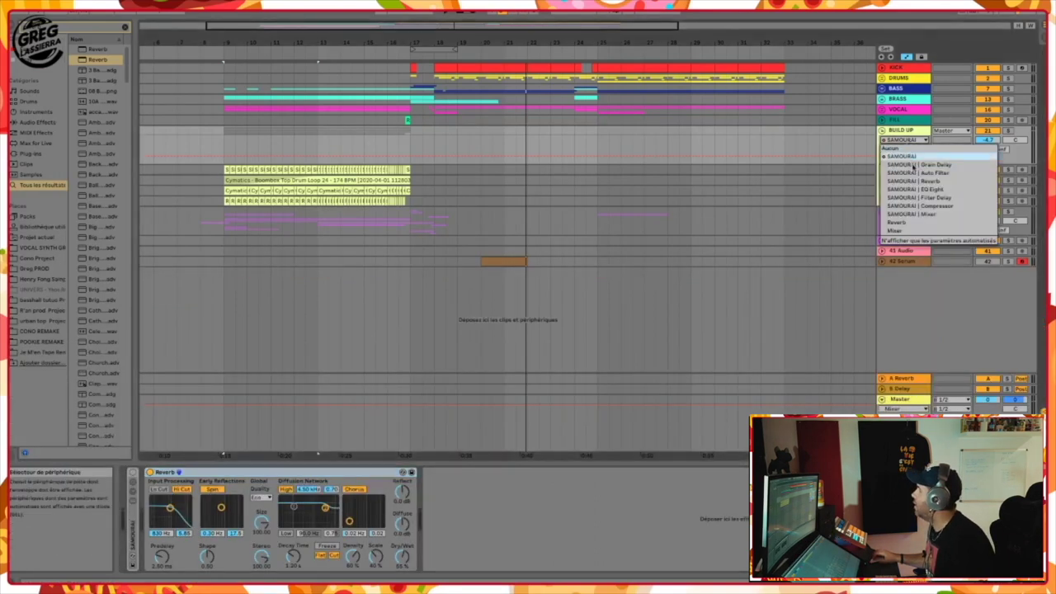
{"action": "left_click", "coordinate": [914, 224]}
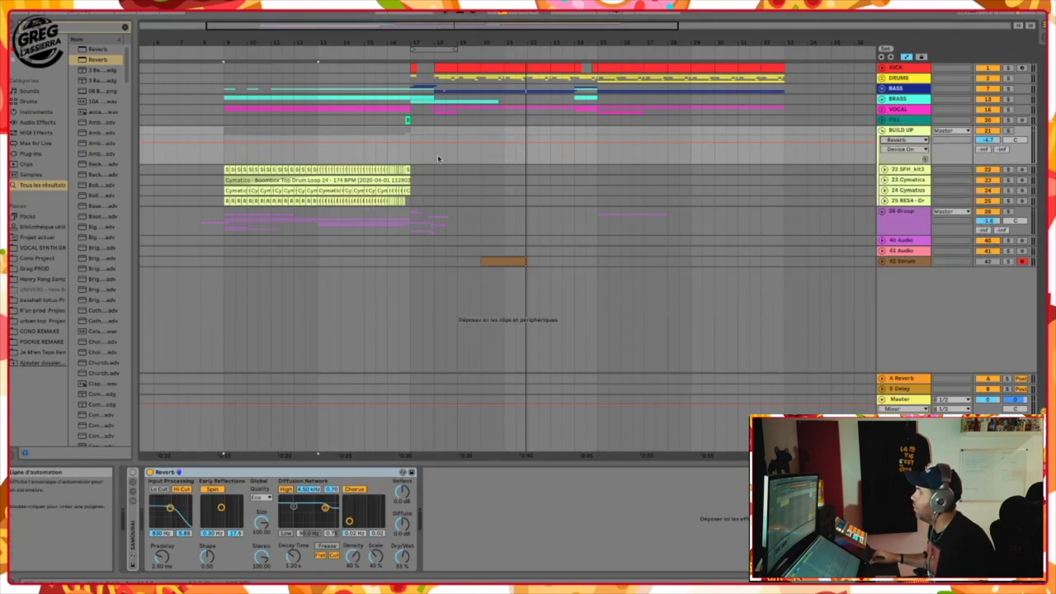
{"action": "left_click", "coordinate": [413, 144]}
{"action": "left_click_drag", "start_coordinate": [437, 143], "coordinate": [411, 156]}
{"action": "left_click_drag", "start_coordinate": [198, 143], "coordinate": [198, 157]}
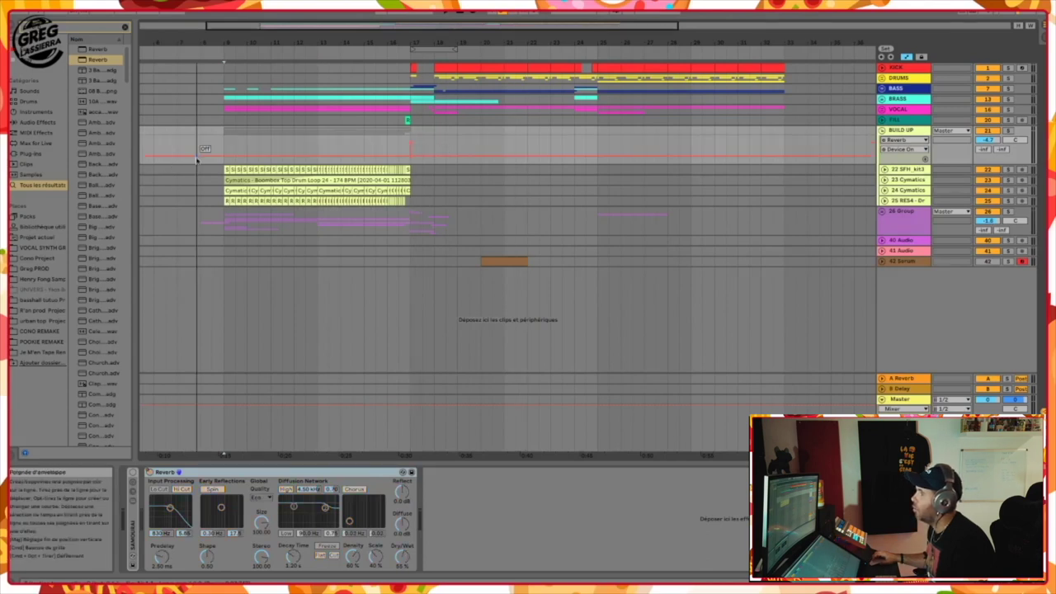
{"action": "key", "text": "ctrl+z"}
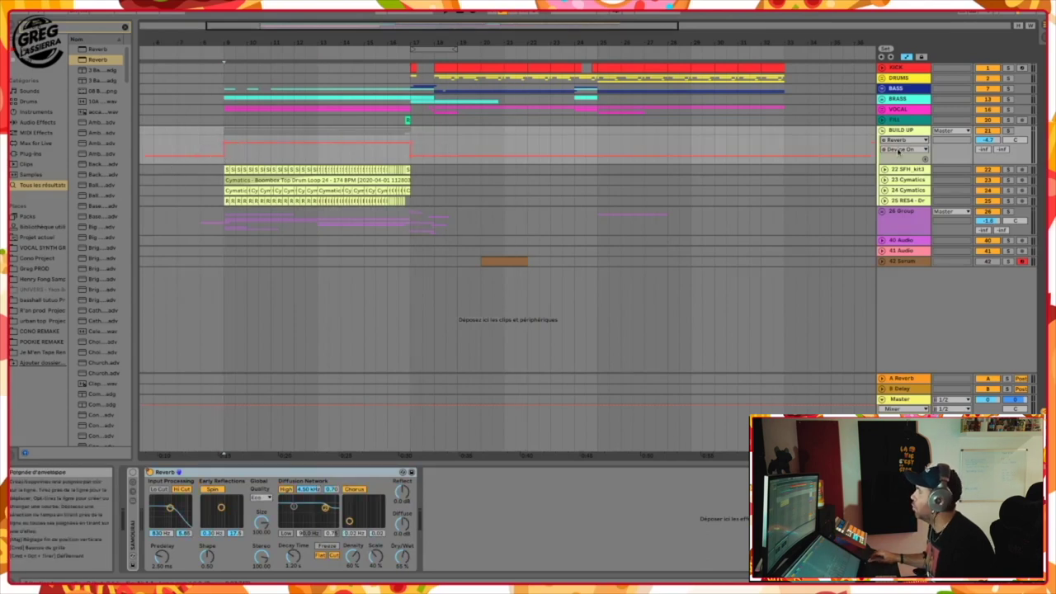
Step: Solo the BUILD UP group and increase the Reverb's decay time while playing it from bar 9
{"action": "left_click", "coordinate": [1008, 130]}
{"action": "key", "text": "space"}
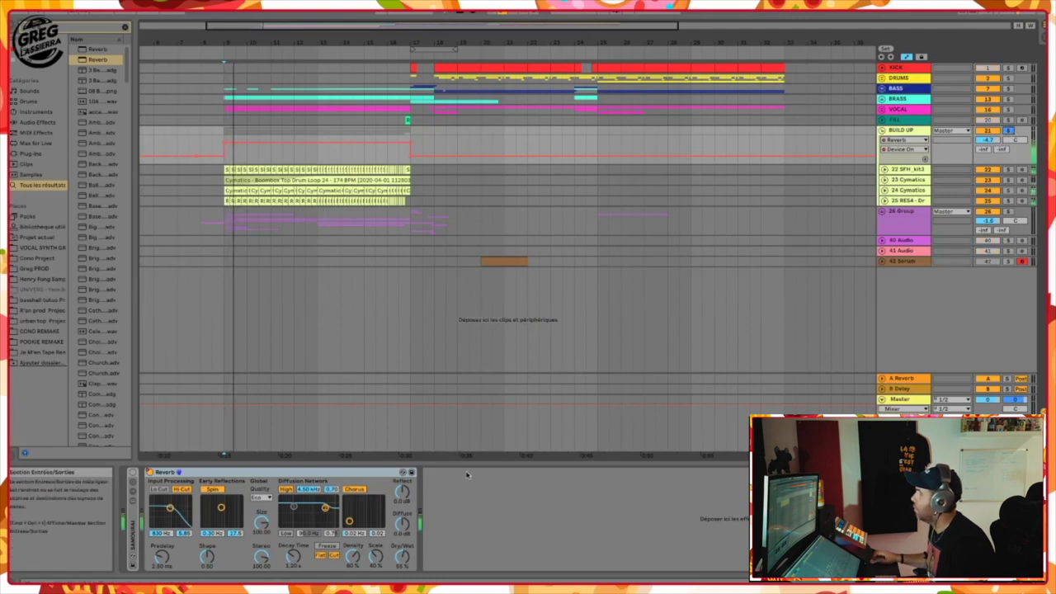
{"action": "left_click", "coordinate": [403, 558]}
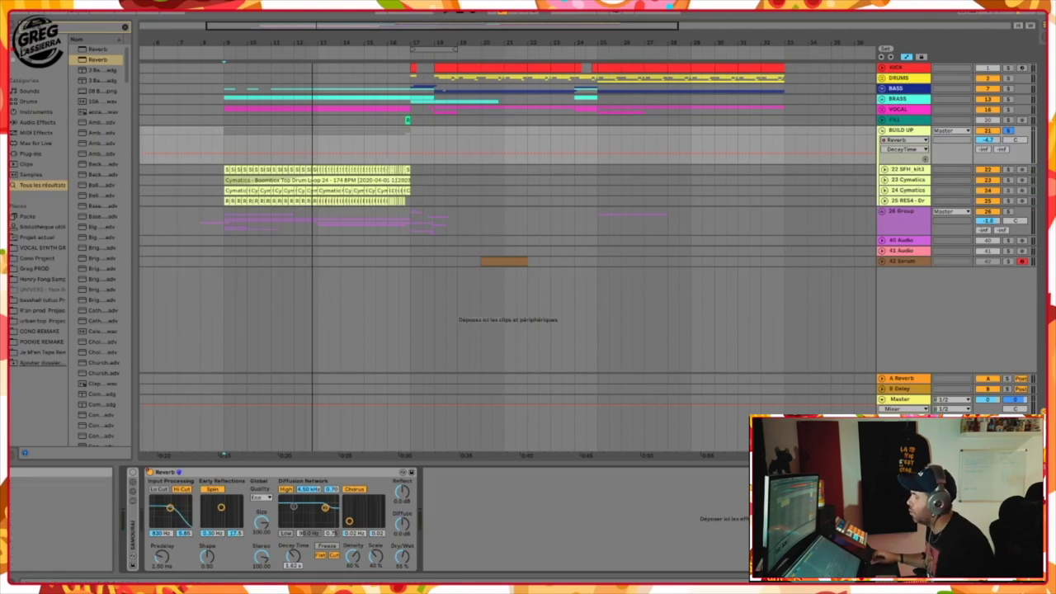
Step: Draw the Reverb's Dry/Wet automation rising from 0% at bar 9 to 100% at bar 17 and returning to 0% at bar 18
{"action": "left_click", "coordinate": [909, 149]}
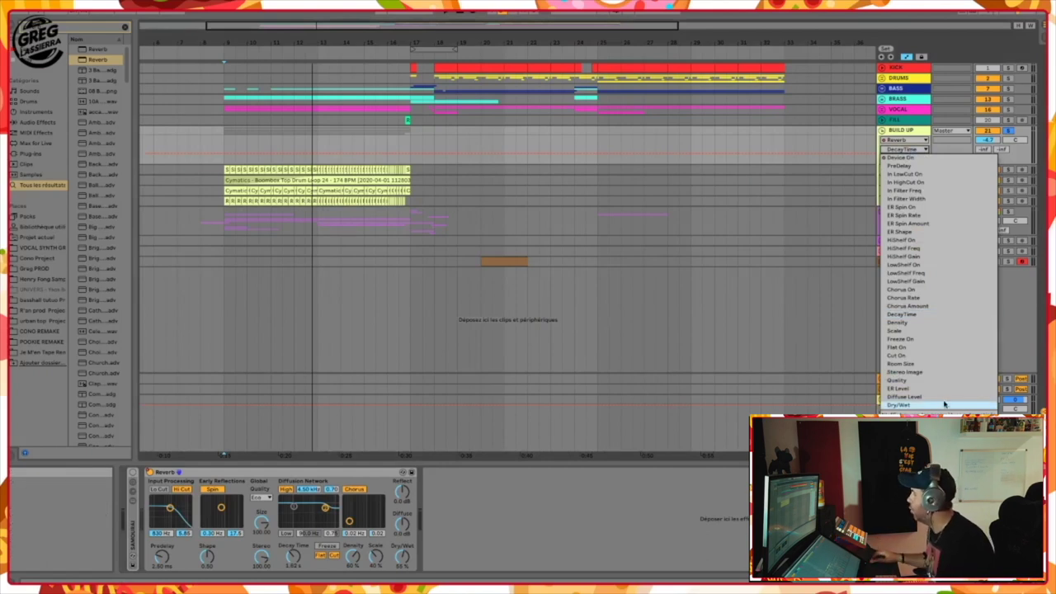
{"action": "left_click", "coordinate": [943, 405]}
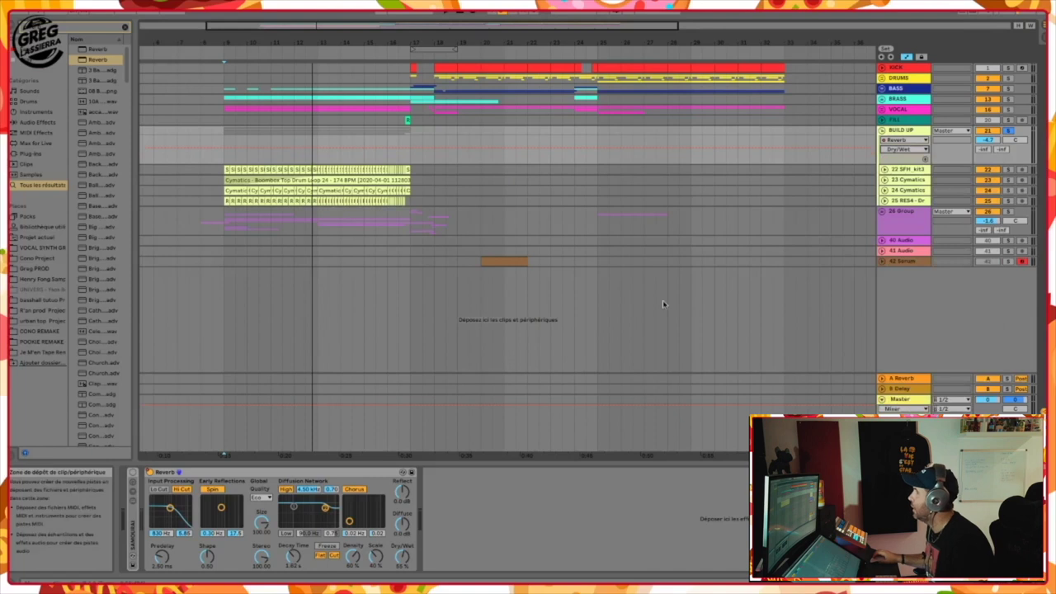
{"action": "left_click_drag", "start_coordinate": [233, 150], "coordinate": [224, 161]}
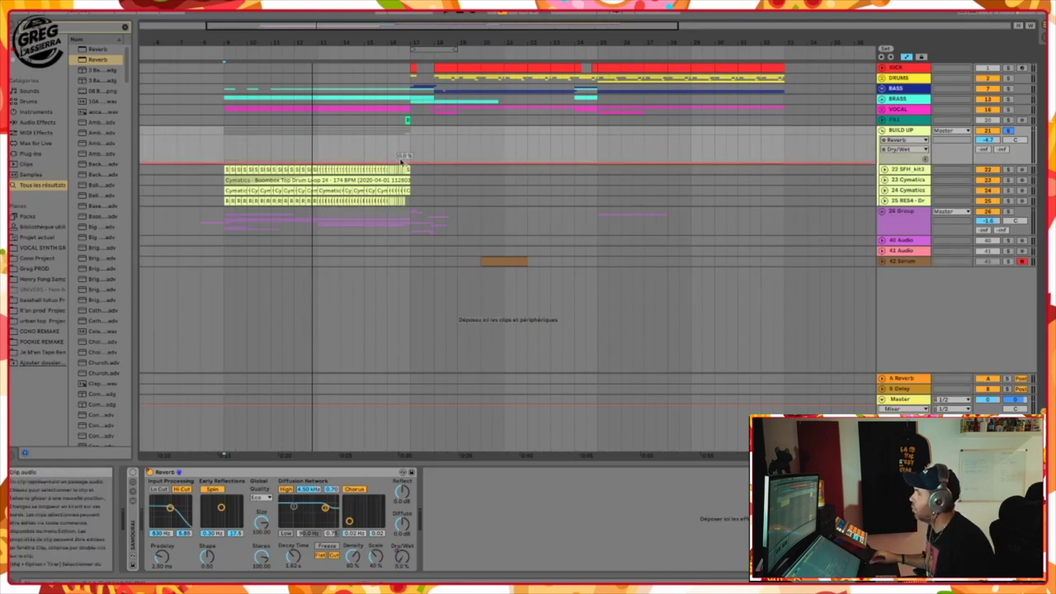
{"action": "left_click_drag", "start_coordinate": [423, 162], "coordinate": [399, 154]}
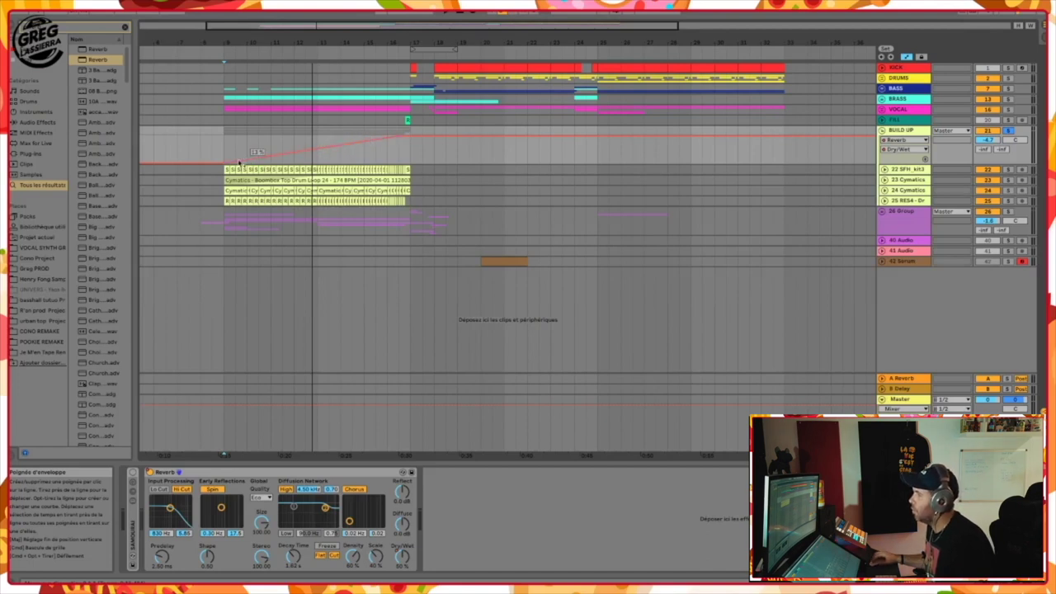
{"action": "left_click_drag", "start_coordinate": [400, 137], "coordinate": [434, 163]}
{"action": "left_click", "coordinate": [438, 136]}
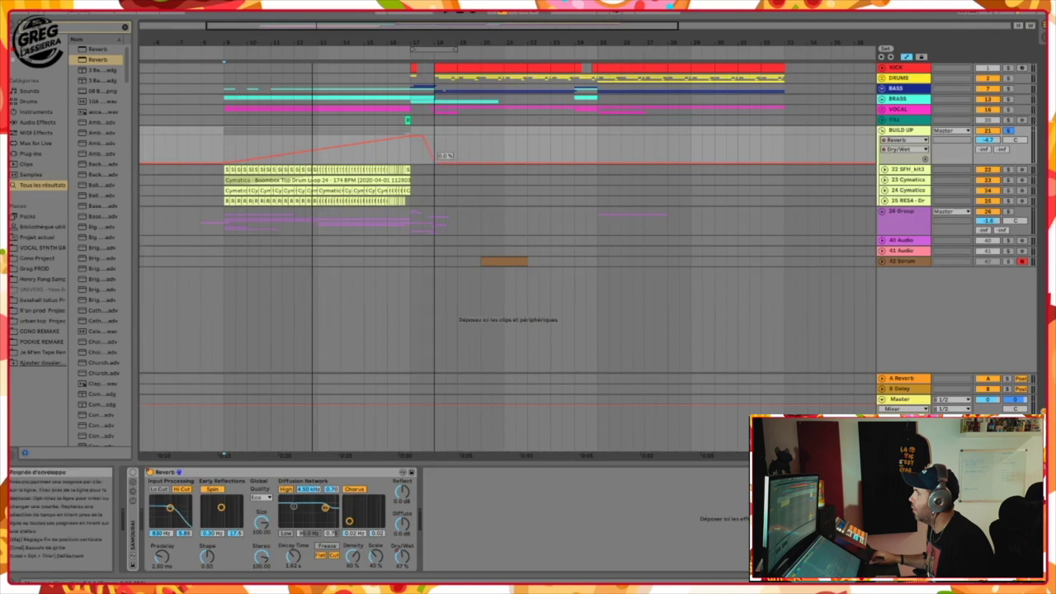
Step: Play the soloed BUILD UP group from bar 9 to listen to the automated reverb
{"action": "scroll", "coordinate": [234, 146], "scroll_direction": "right", "scroll_amount": 1}
{"action": "left_click", "coordinate": [222, 144]}
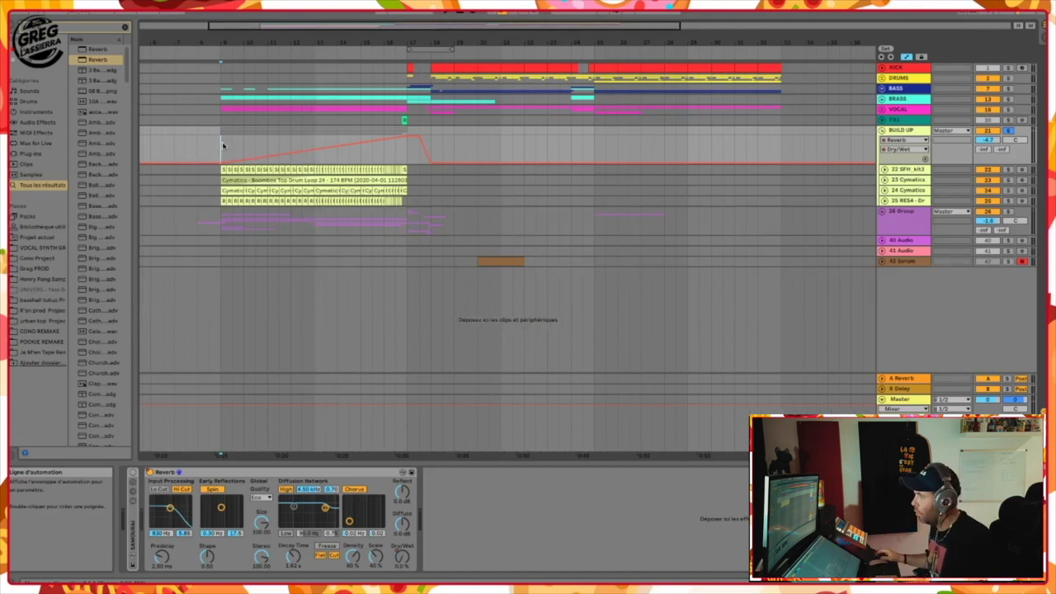
{"action": "key", "text": "space"}
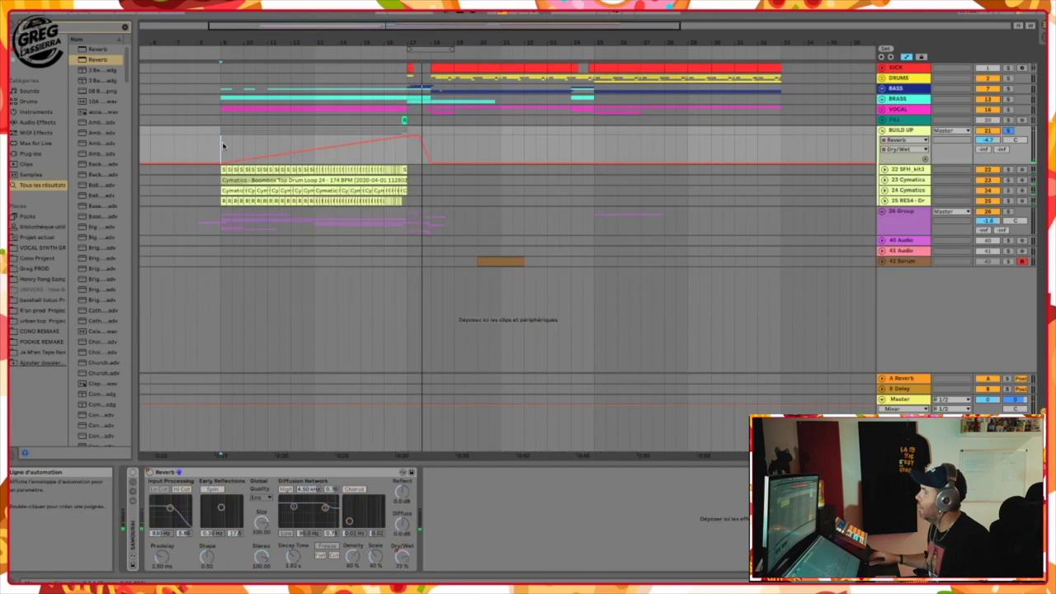
Step: Extend the Reverb's Device On automation so that it switches off at bar 18
{"action": "left_click", "coordinate": [904, 150]}
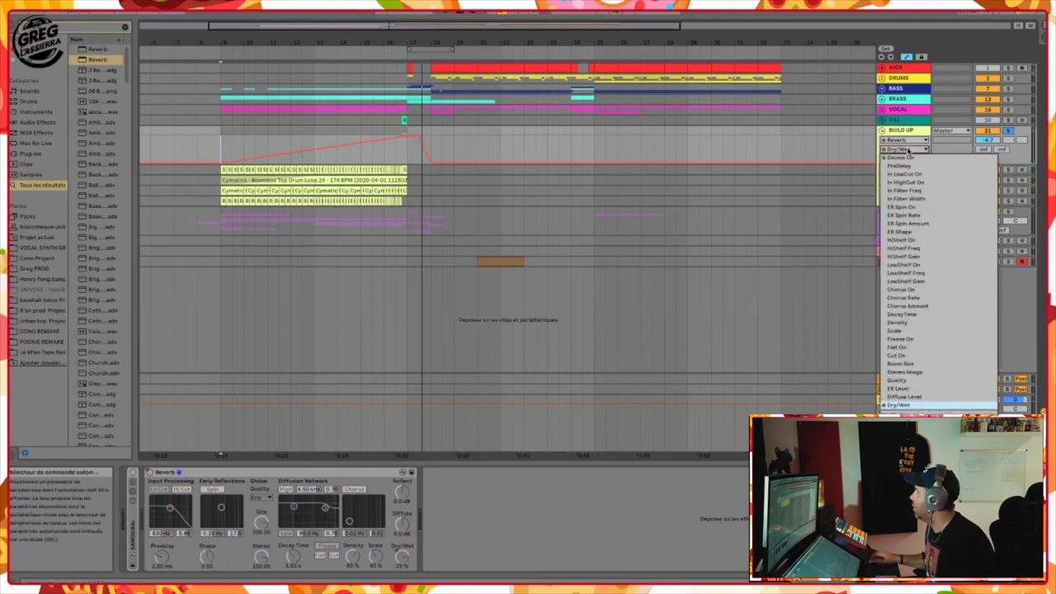
{"action": "left_click", "coordinate": [907, 157]}
{"action": "left_click_drag", "start_coordinate": [406, 157], "coordinate": [431, 156]}
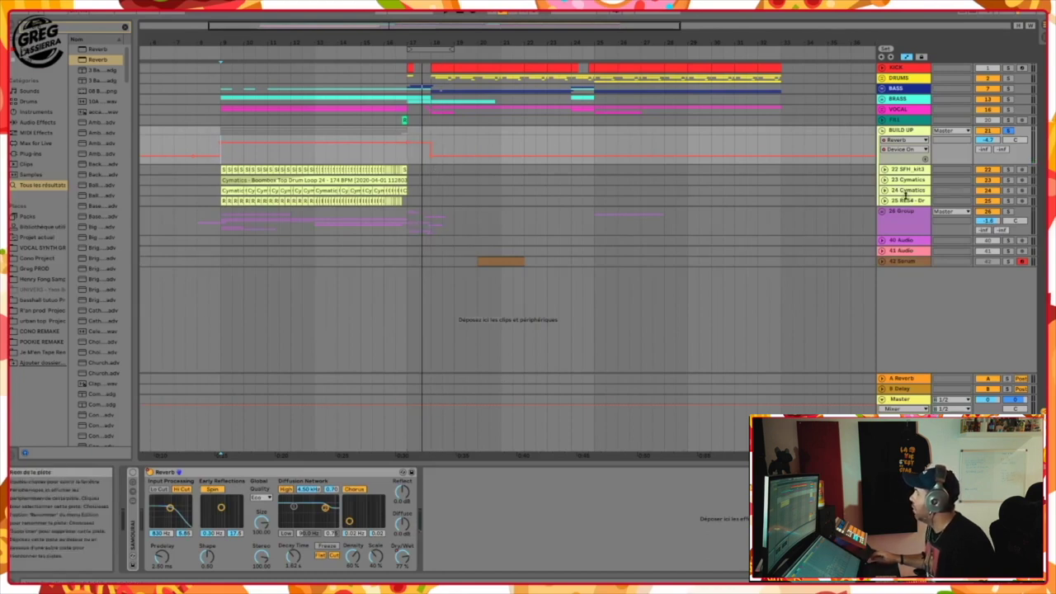
Step: Lower the peak of the Reverb's Dry/Wet automation around bar 17 to roughly half its height
{"action": "left_click", "coordinate": [901, 150]}
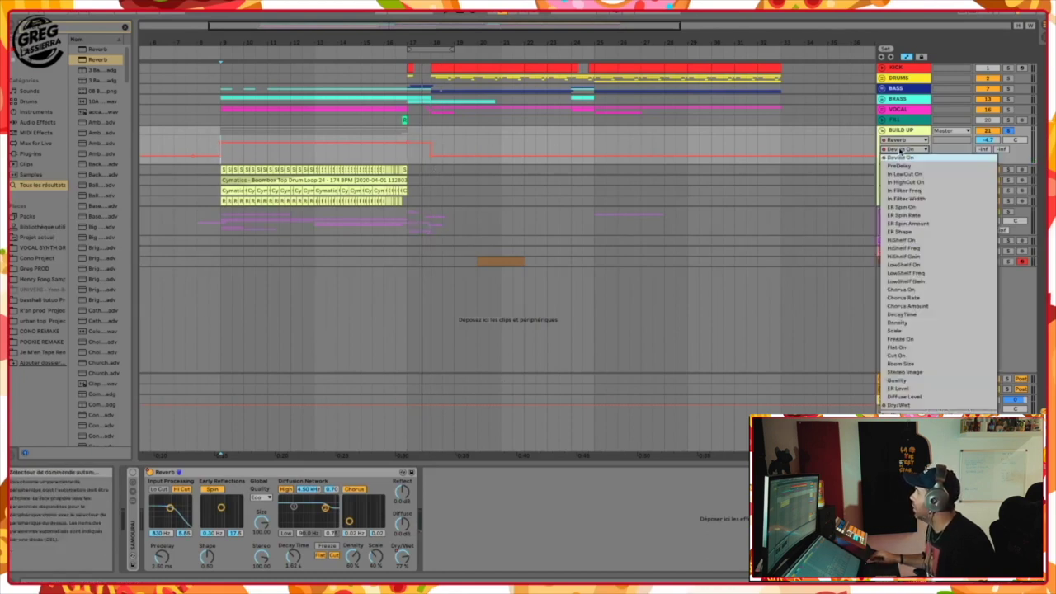
{"action": "left_click", "coordinate": [904, 405]}
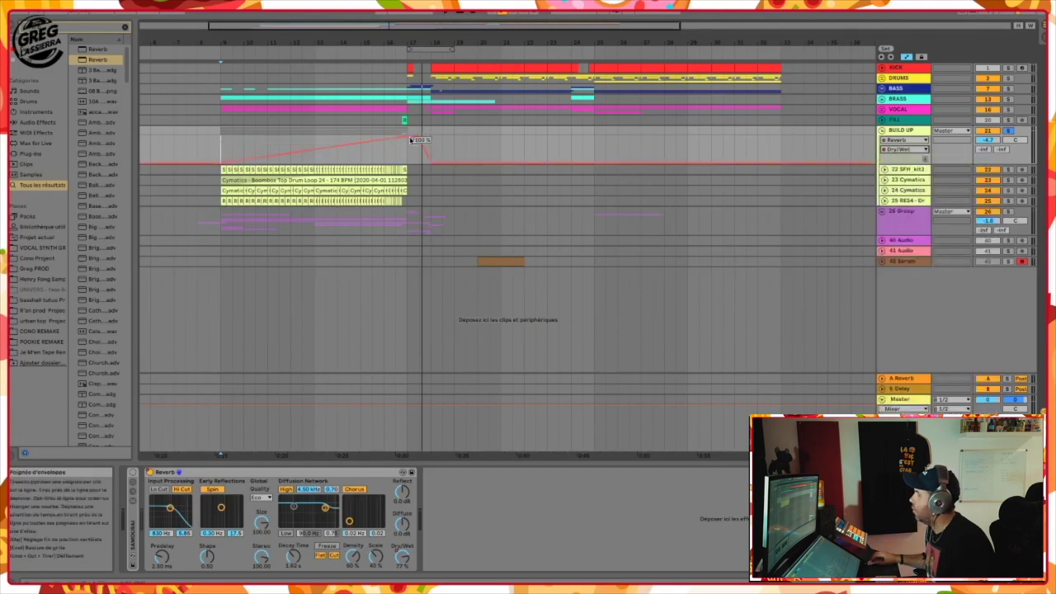
{"action": "left_click_drag", "start_coordinate": [410, 137], "coordinate": [421, 158]}
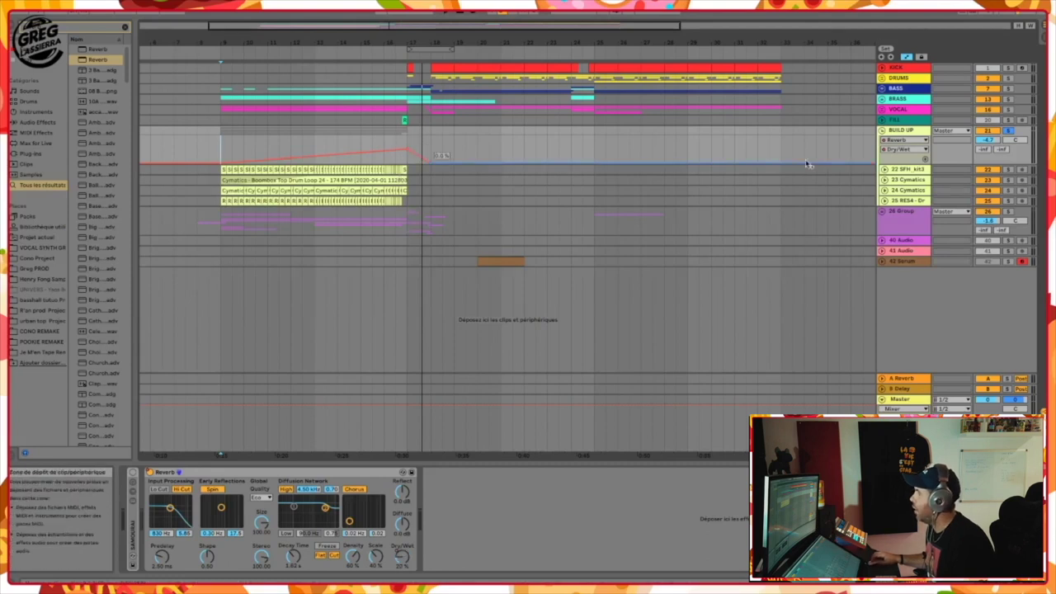
Step: Draw the Reverb's DecayTime automation on the BUILD UP group rising from about 683 ms at bar 9 to a longer decay at bar 17
{"action": "left_click", "coordinate": [904, 149]}
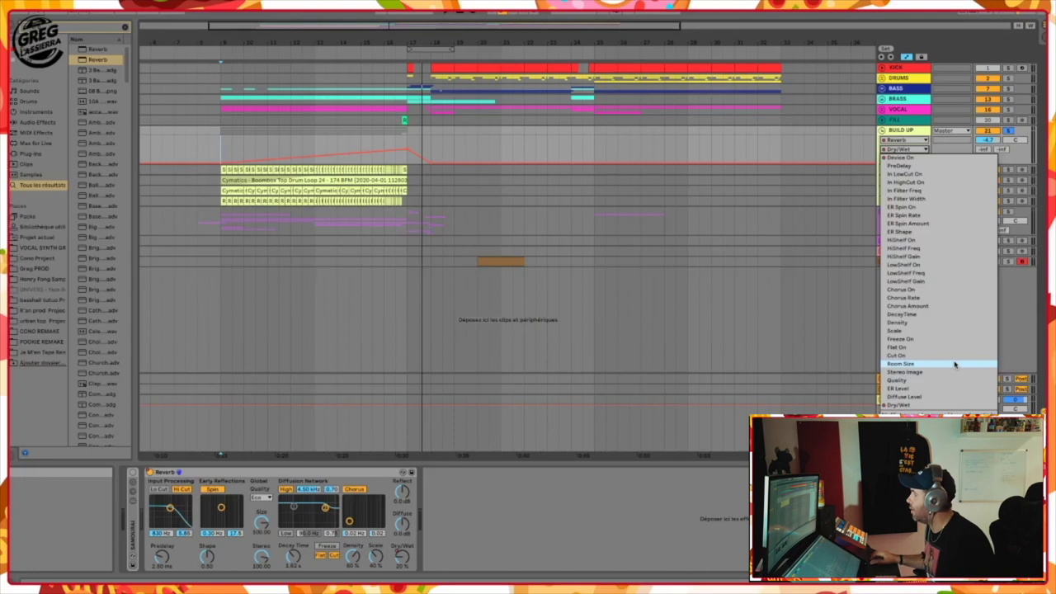
{"action": "left_click", "coordinate": [901, 315]}
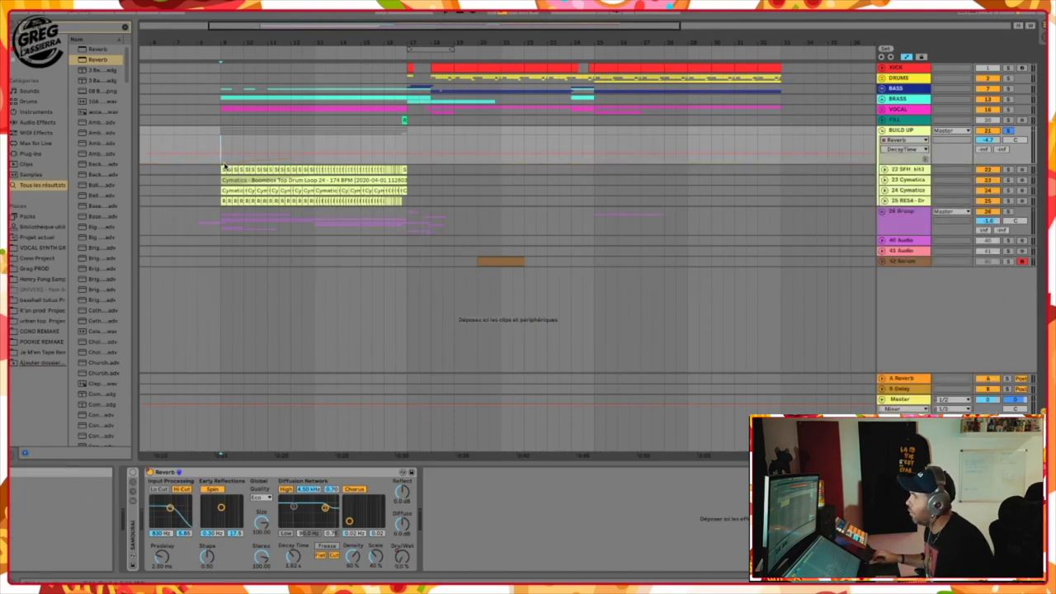
{"action": "left_click_drag", "start_coordinate": [225, 157], "coordinate": [225, 159]}
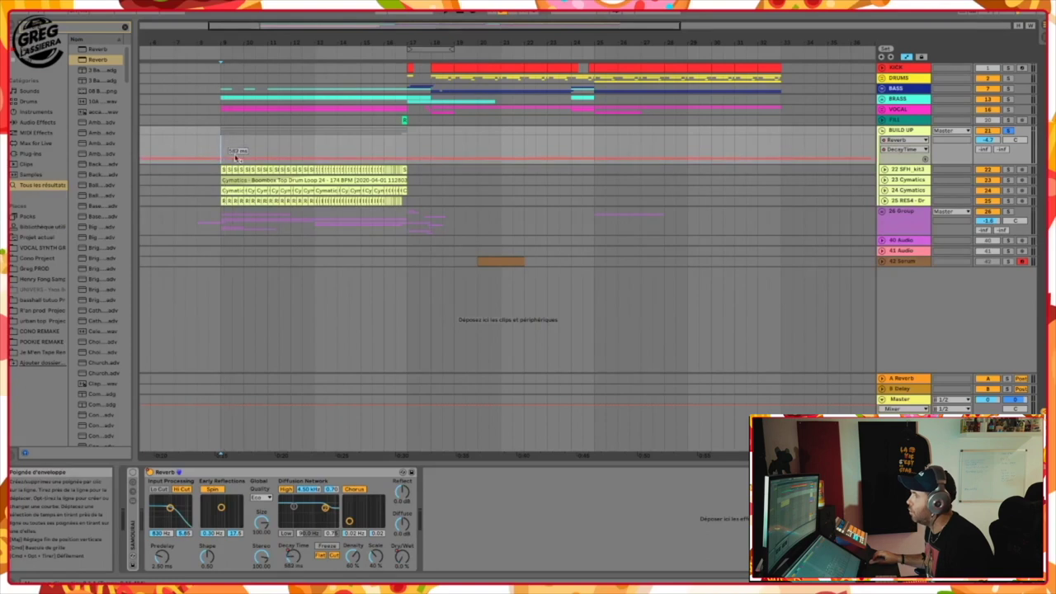
{"action": "left_click_drag", "start_coordinate": [408, 158], "coordinate": [407, 155]}
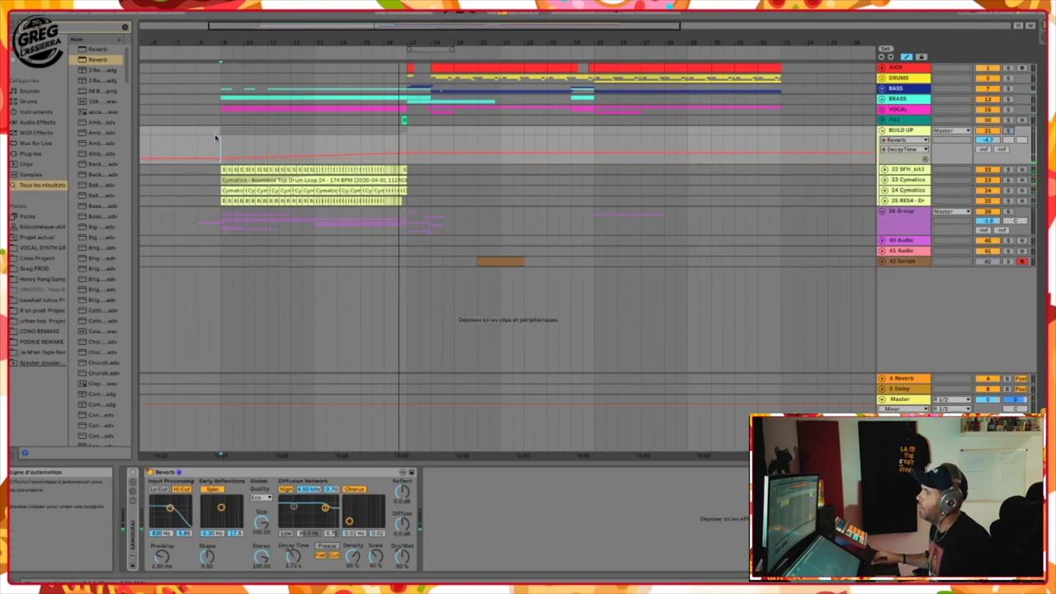
Step: Play the build-up from bar 9 in the full mix, comparing it with the Reverb bypassed and switched on
{"action": "key", "text": "space"}
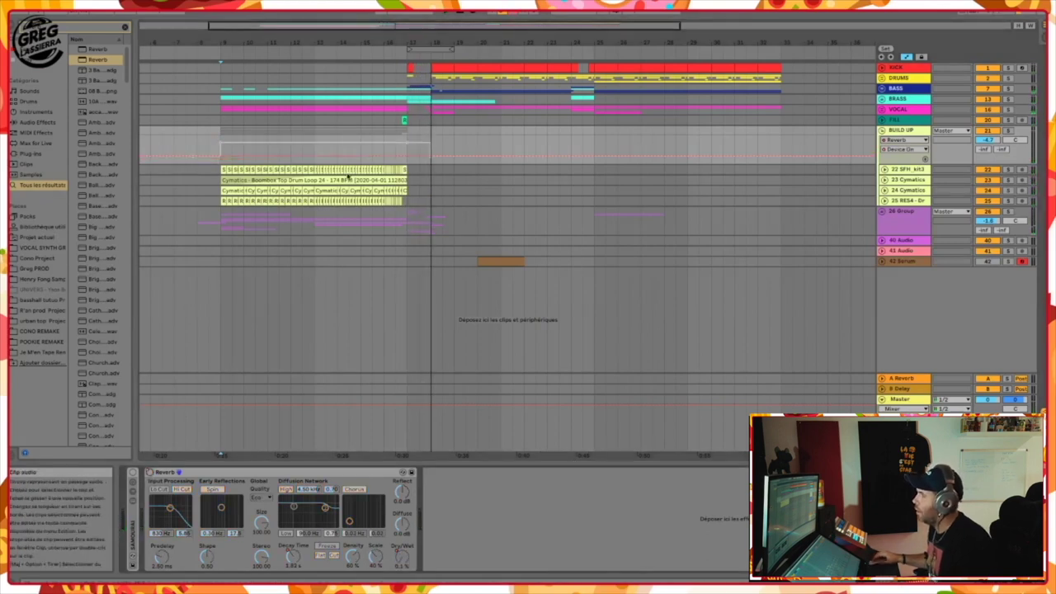
{"action": "key", "text": "space"}
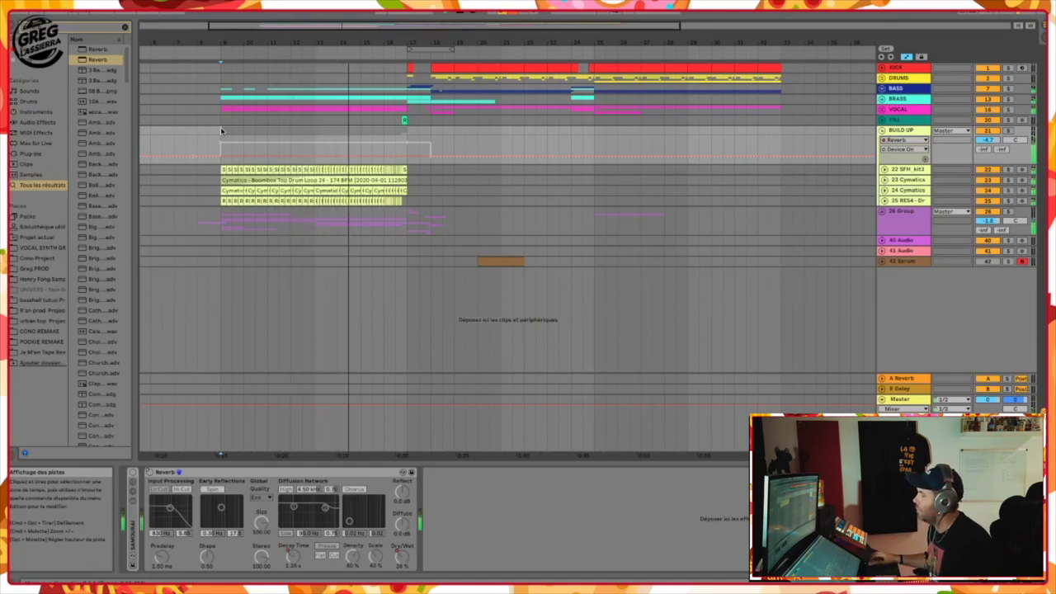
{"action": "scroll", "coordinate": [268, 423], "scroll_direction": "right", "scroll_amount": 1}
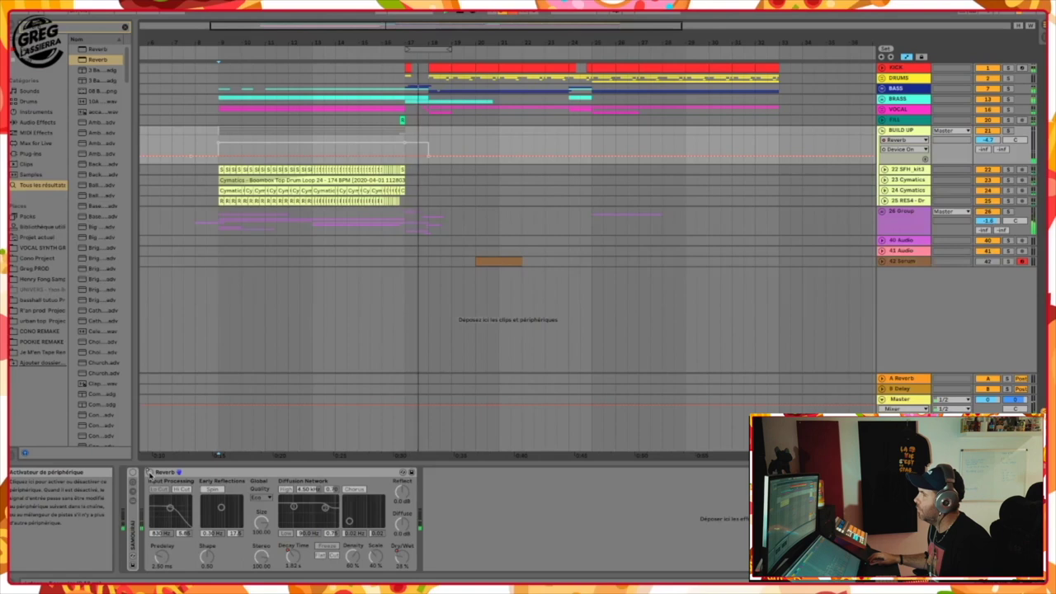
{"action": "left_click", "coordinate": [150, 473]}
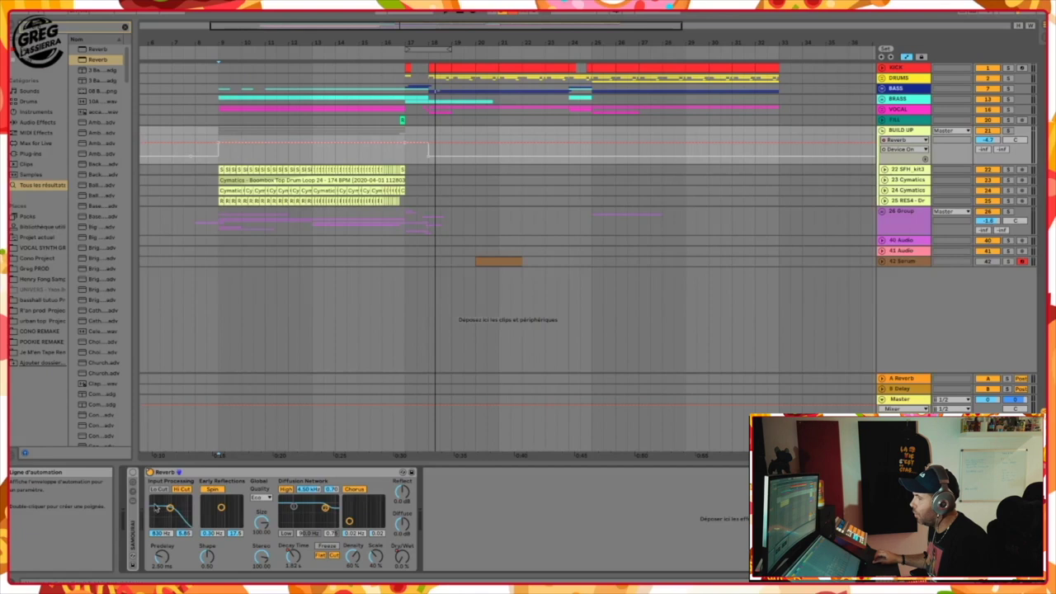
Step: Unfold the SAMOURAI rack on the BUILD UP group and delete the separate Reverb that follows it
{"action": "double_click", "coordinate": [134, 524]}
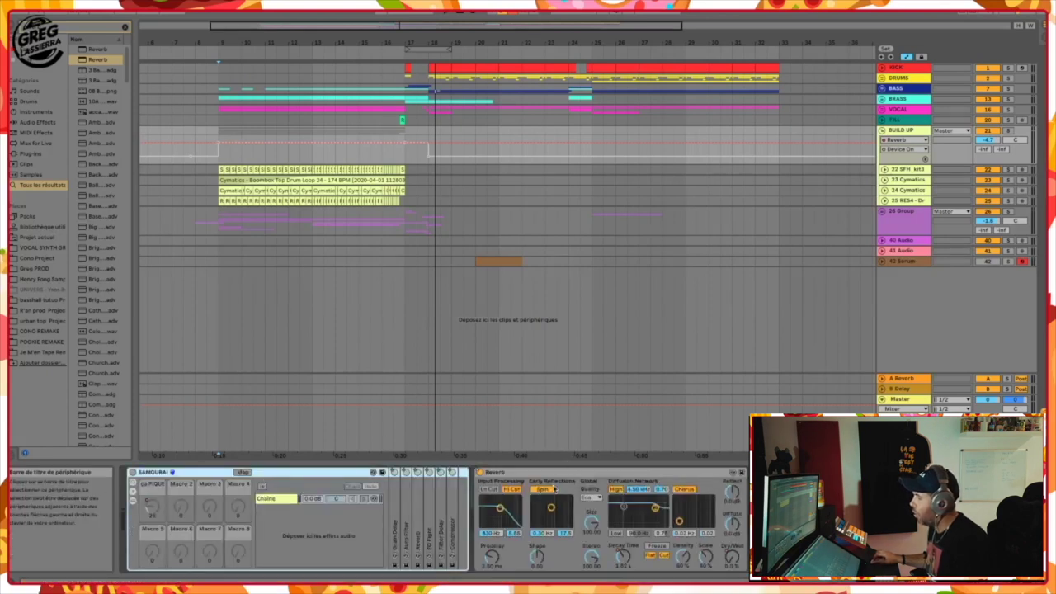
{"action": "left_click", "coordinate": [555, 477]}
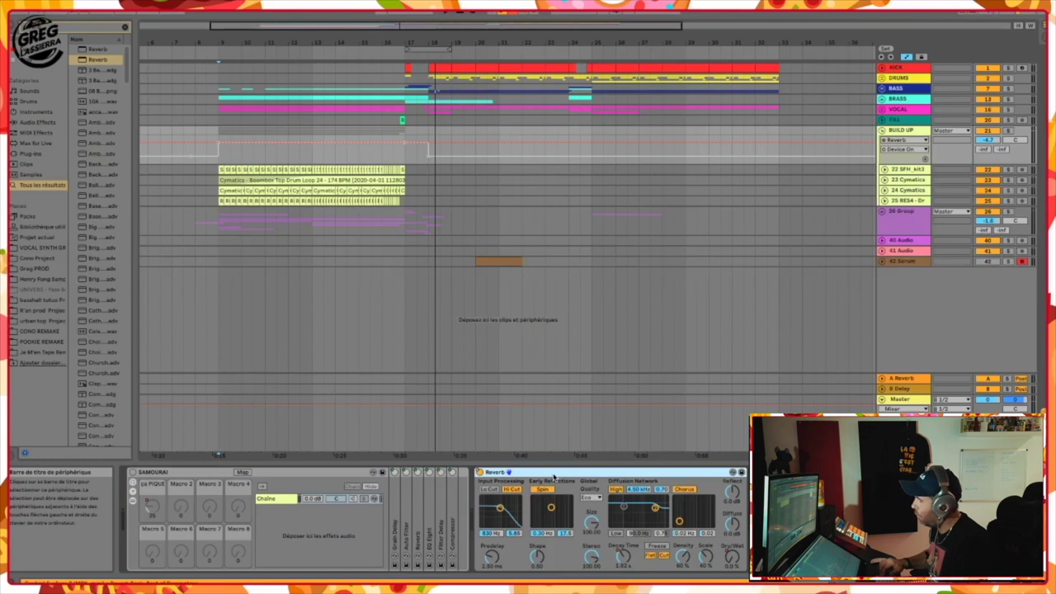
{"action": "key", "text": "Delete"}
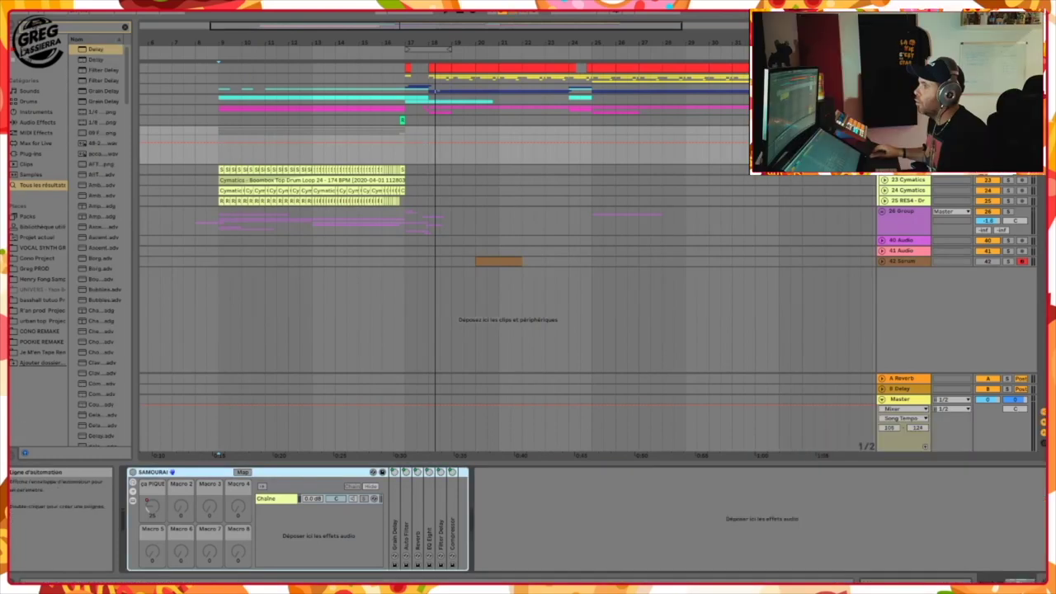
Step: Add a Grain Delay after the SAMOURAI rack, followed by an Auto Filter
{"action": "left_click", "coordinate": [101, 99]}
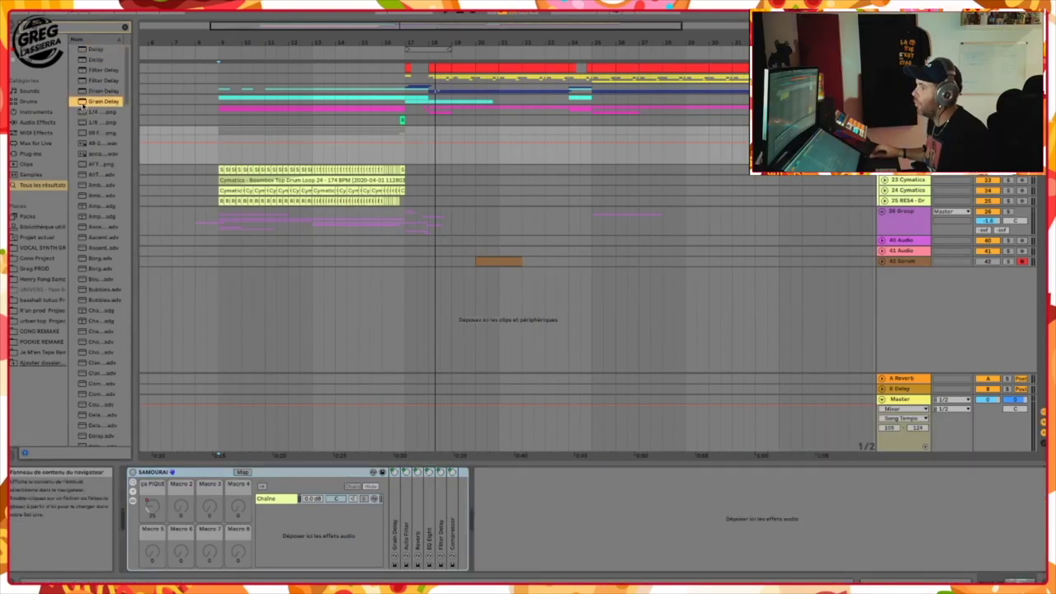
{"action": "left_click_drag", "start_coordinate": [510, 465], "coordinate": [529, 507]}
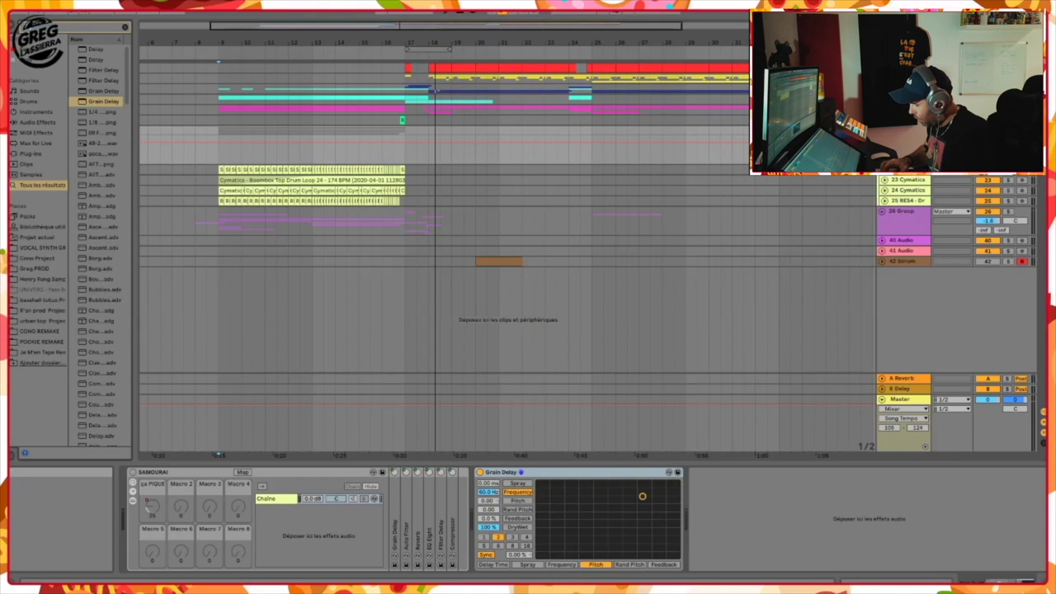
{"action": "type", "text": "auto"}
{"action": "left_click", "coordinate": [93, 52]}
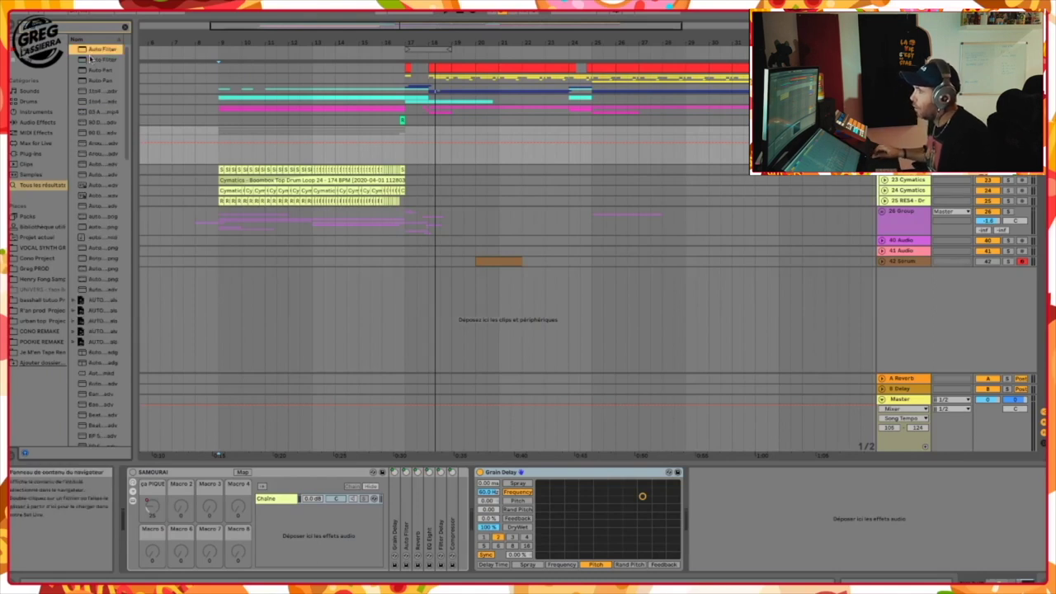
{"action": "left_click", "coordinate": [92, 59]}
{"action": "left_click_drag", "start_coordinate": [268, 202], "coordinate": [747, 519]}
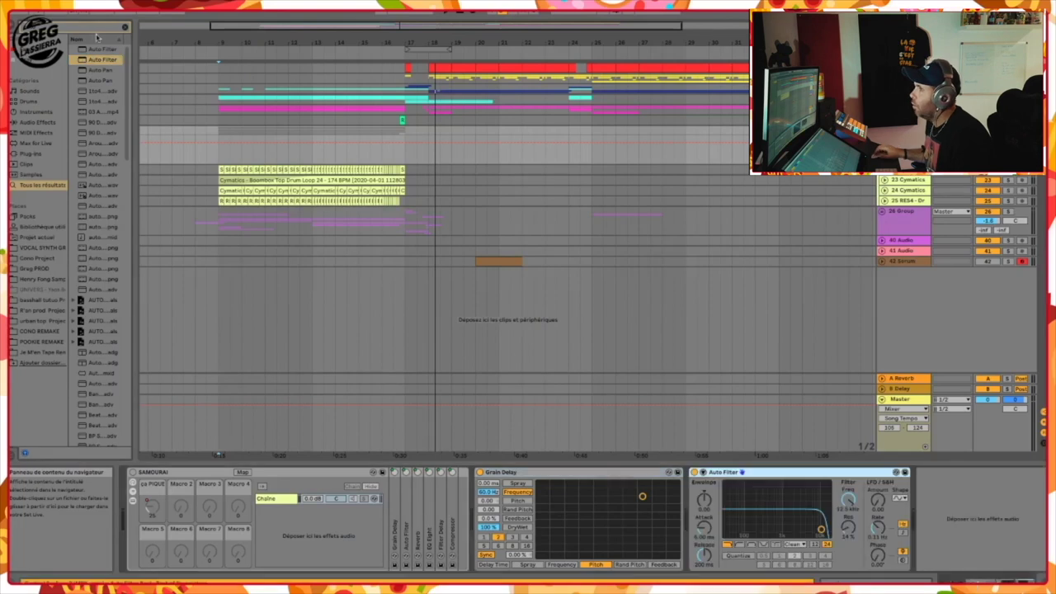
Step: Add a Reverb and an EQ Eight after the Auto Filter in the device chain
{"action": "key", "text": "ctrl+f"}
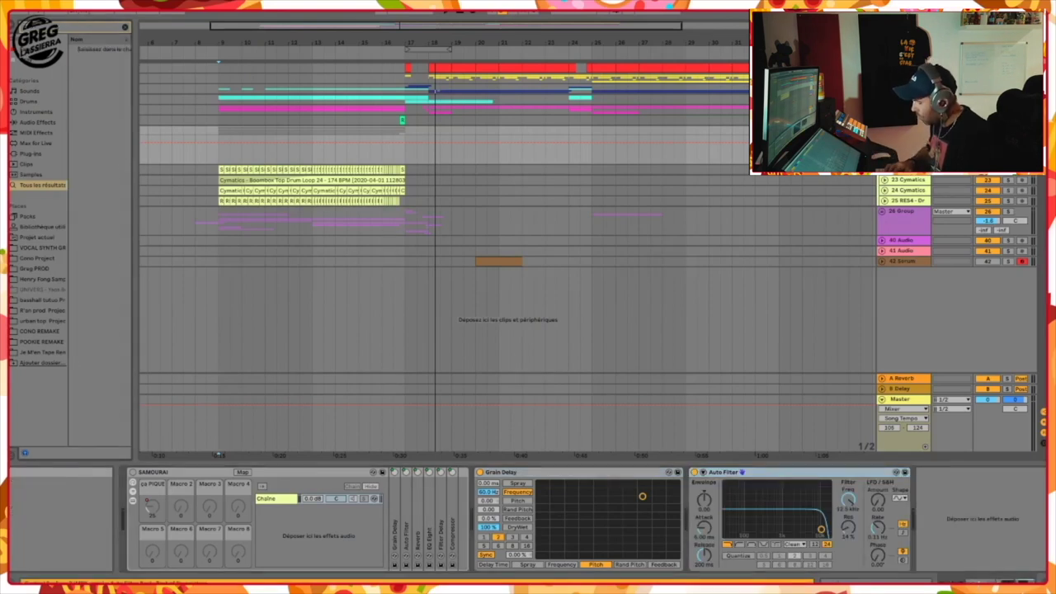
{"action": "type", "text": "reverb"}
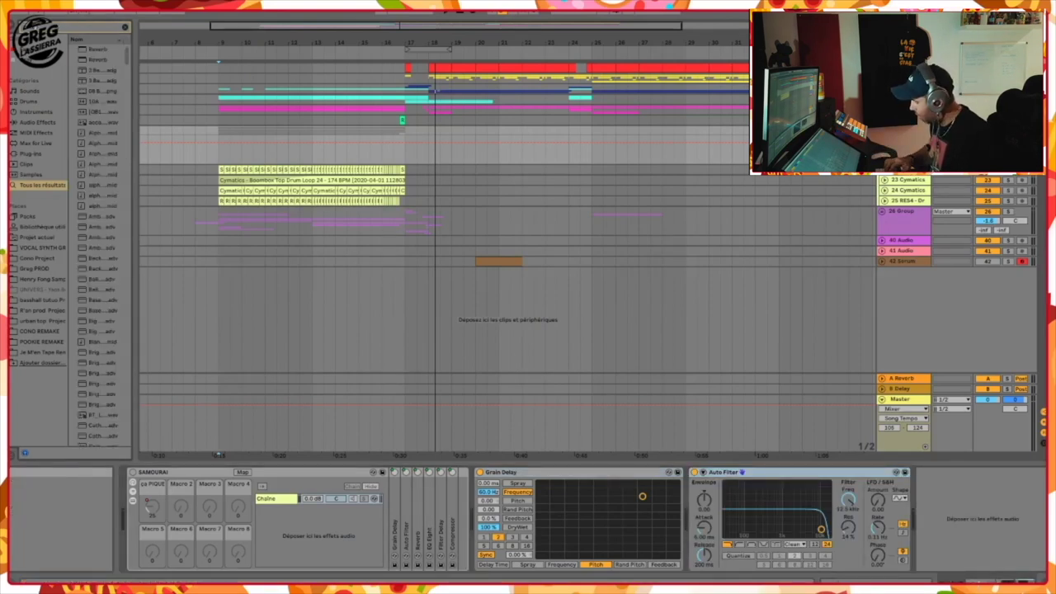
{"action": "left_click", "coordinate": [99, 60]}
{"action": "left_click_drag", "start_coordinate": [112, 76], "coordinate": [953, 535]}
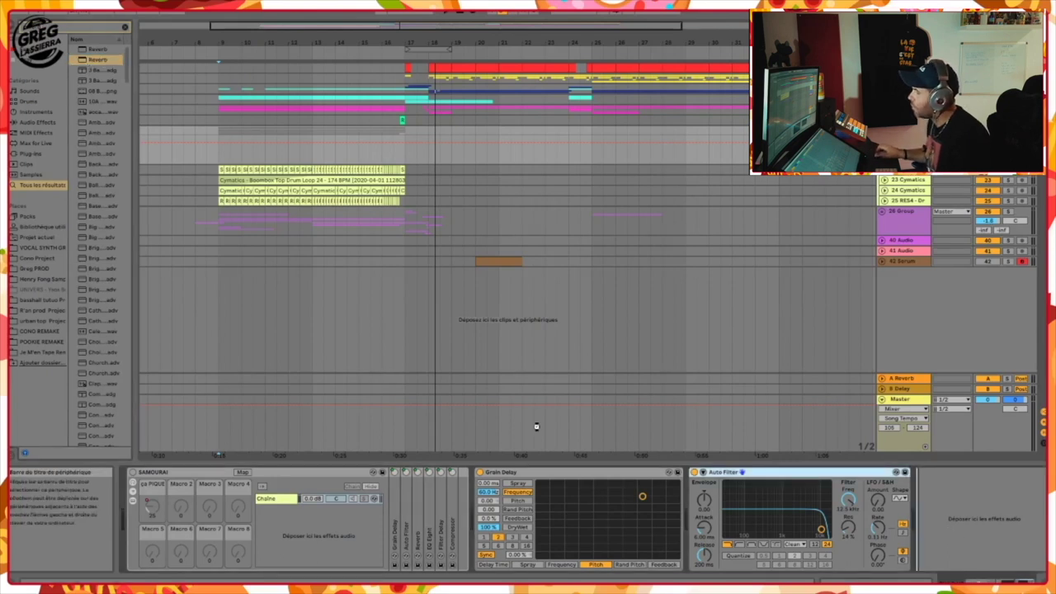
{"action": "type", "text": "eq"}
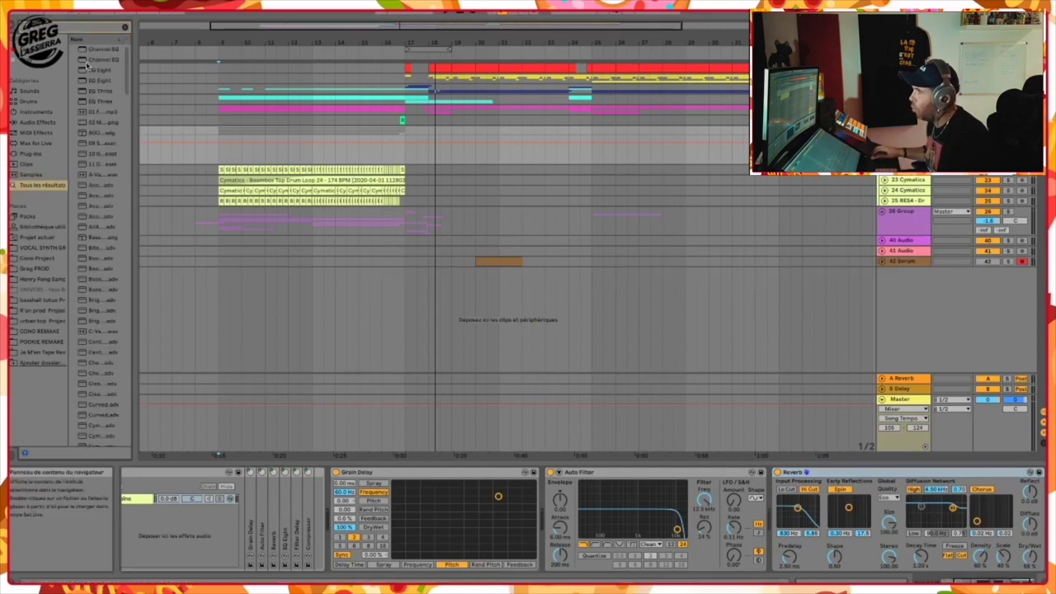
{"action": "left_click", "coordinate": [82, 72]}
{"action": "left_click_drag", "start_coordinate": [894, 448], "coordinate": [1041, 503]}
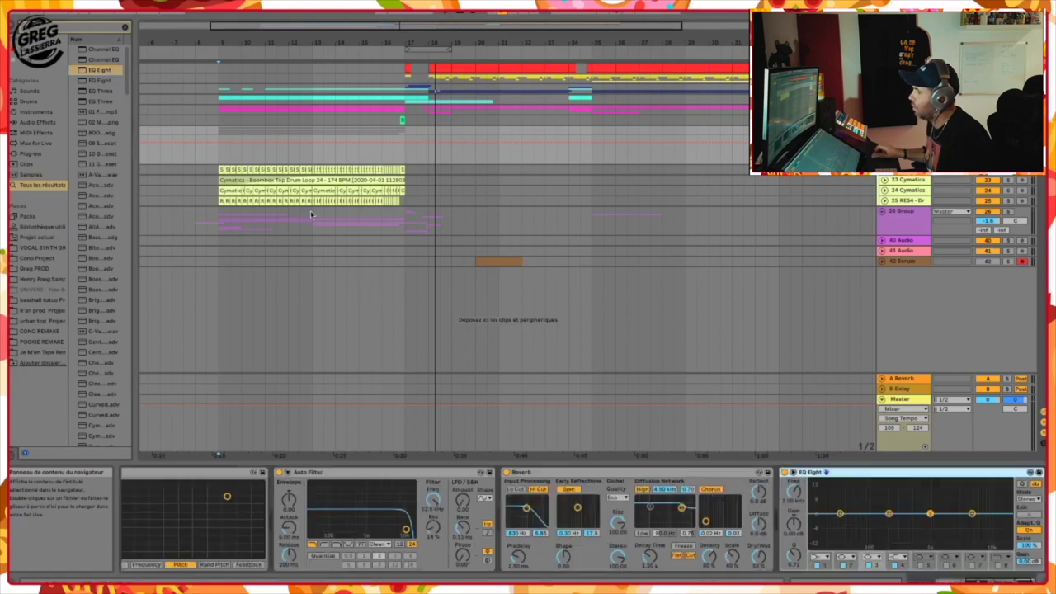
Step: Find the Compressor in the browser and add it after the EQ Eight
{"action": "scroll", "coordinate": [262, 485], "scroll_direction": "left", "scroll_amount": 5}
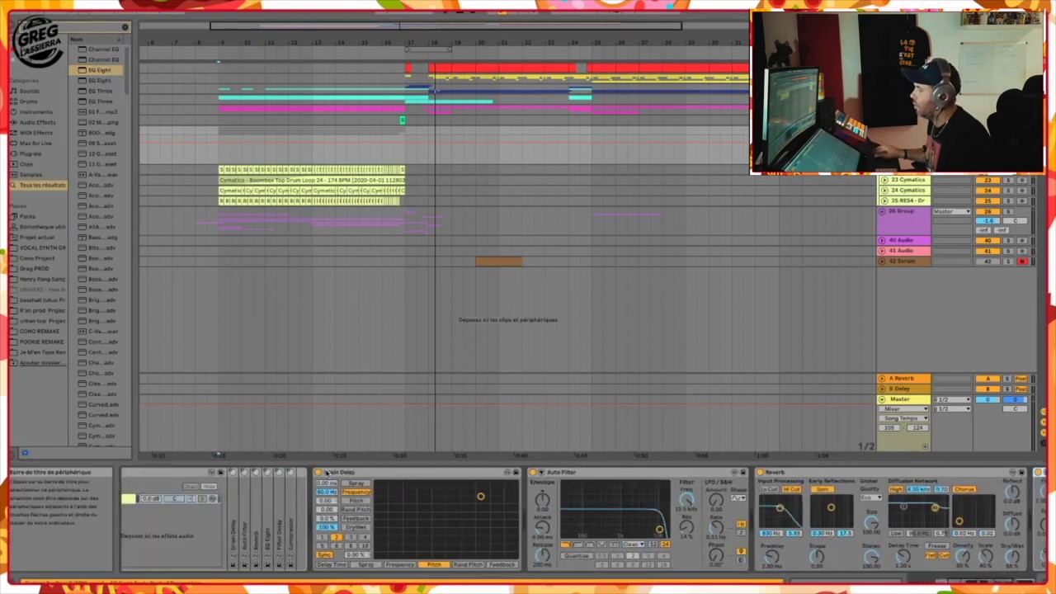
{"action": "scroll", "coordinate": [323, 471], "scroll_direction": "left", "scroll_amount": 3}
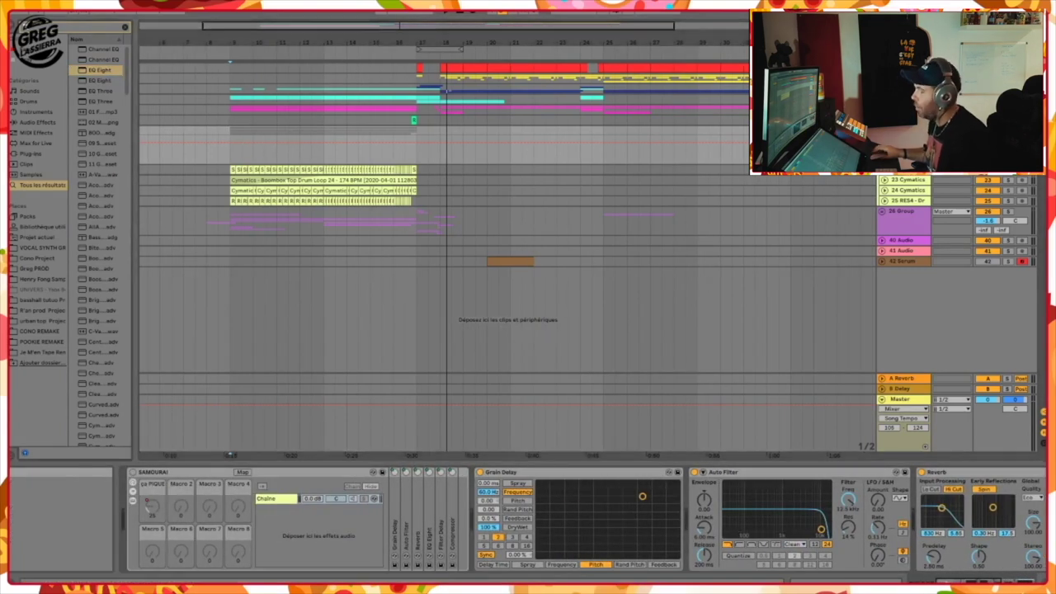
{"action": "key", "text": "super+f"}
{"action": "type", "text": "comp"}
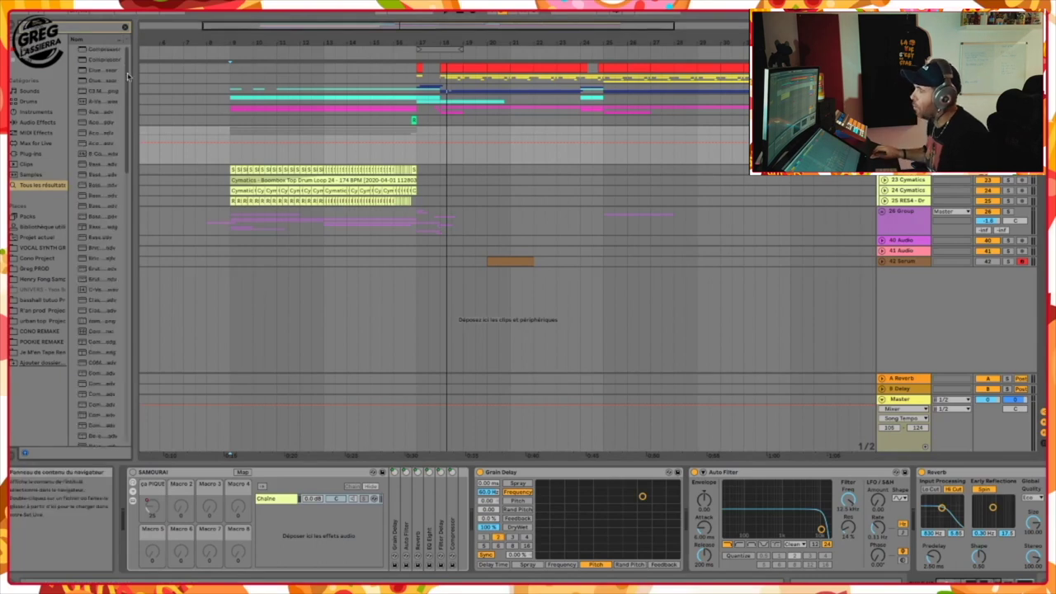
{"action": "left_click", "coordinate": [92, 59]}
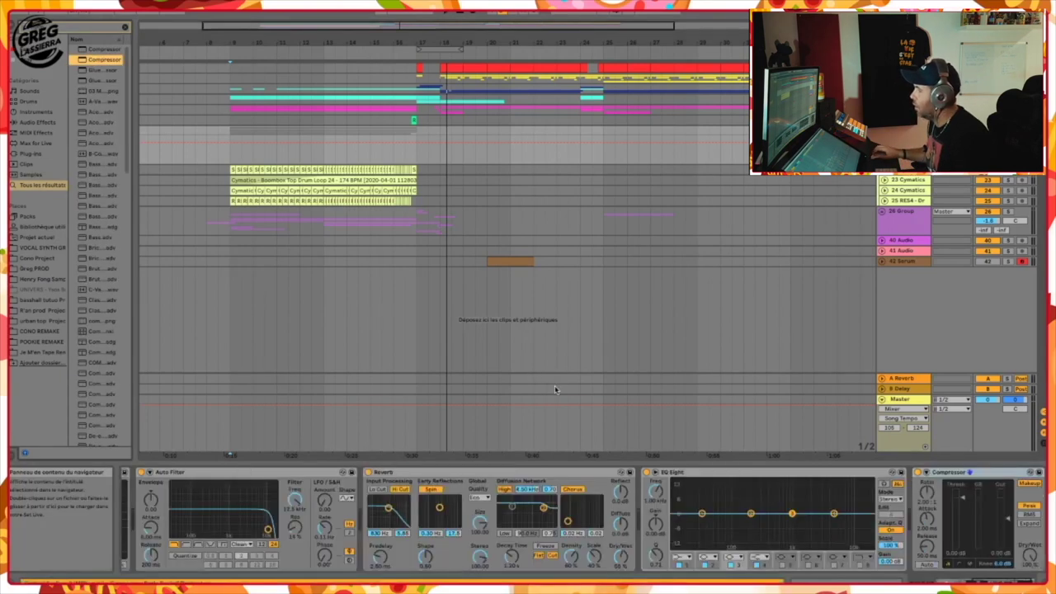
Step: Group the Grain Delay into a new Audio Effect Rack
{"action": "left_click", "coordinate": [963, 582]}
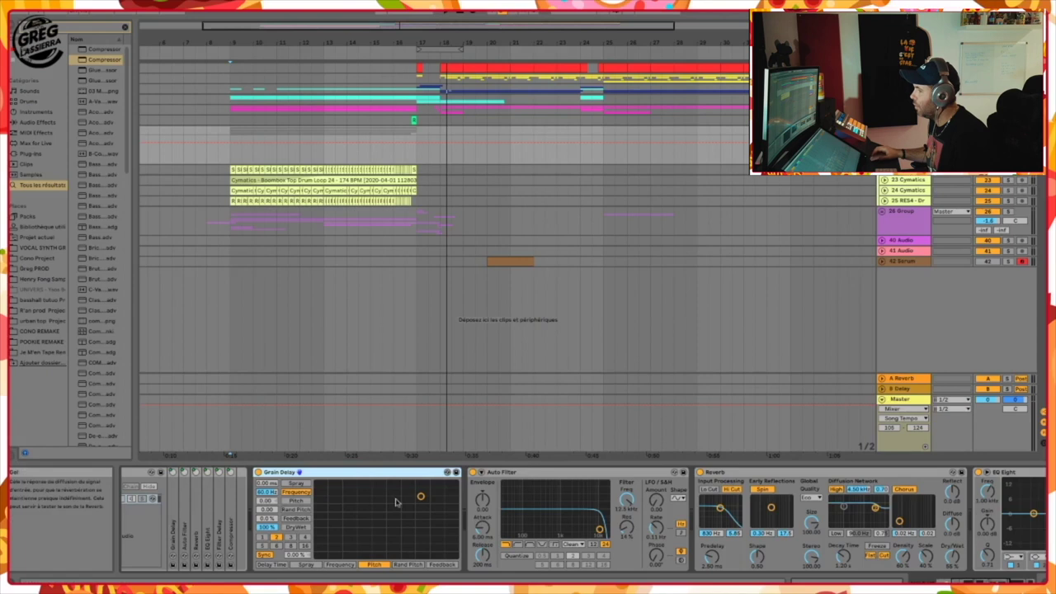
{"action": "right_click", "coordinate": [355, 476]}
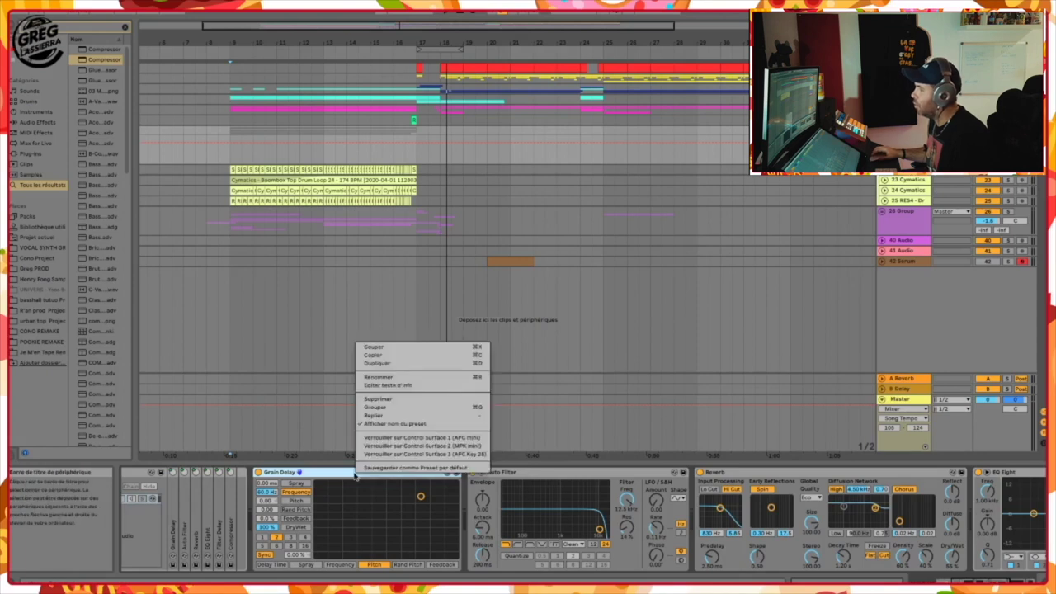
{"action": "left_click", "coordinate": [406, 408]}
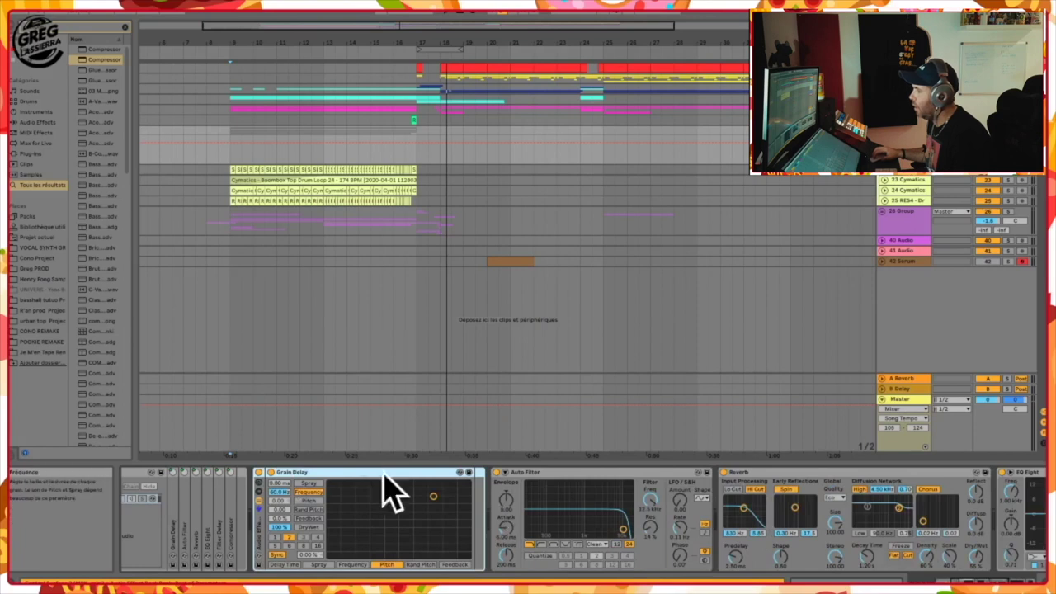
Step: Move the Auto Filter, Reverb, EQ Eight and Compressor into the new rack, in that order after the Grain Delay
{"action": "left_click", "coordinate": [617, 473]}
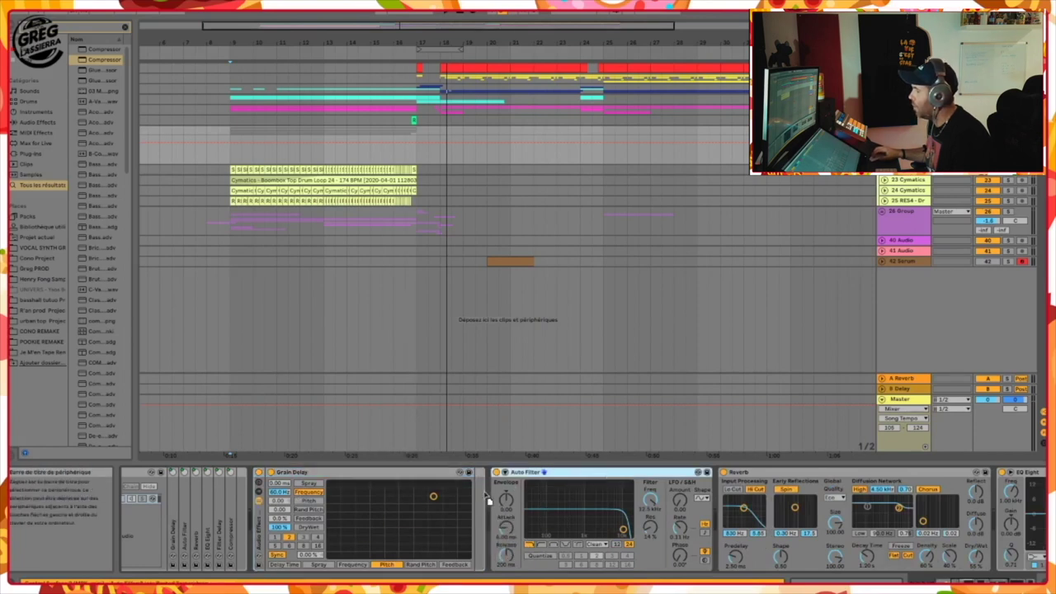
{"action": "left_click_drag", "start_coordinate": [486, 496], "coordinate": [474, 497]}
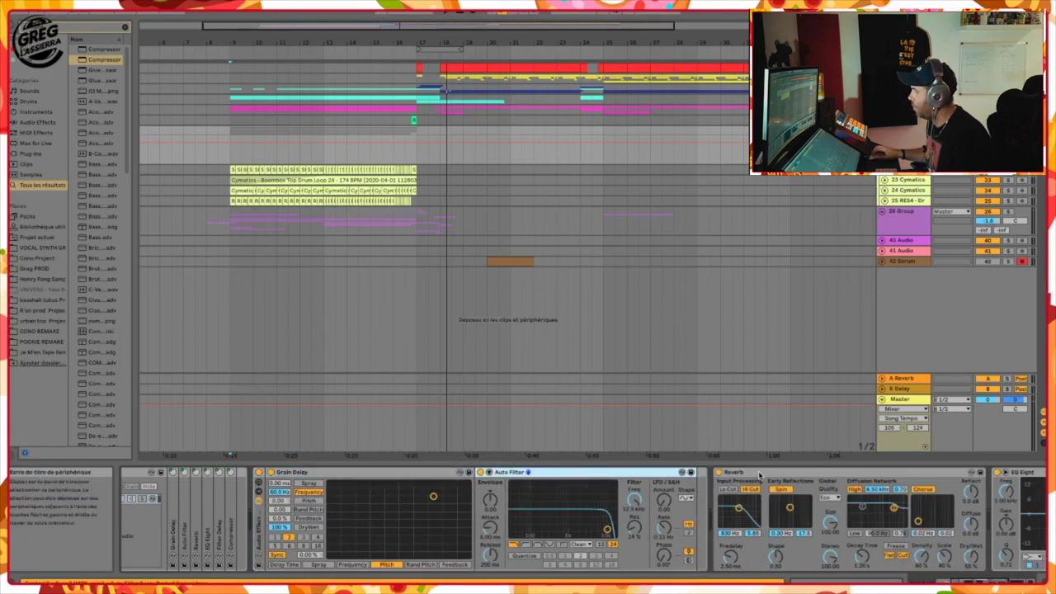
{"action": "left_click_drag", "start_coordinate": [790, 474], "coordinate": [691, 480]}
{"action": "scroll", "coordinate": [710, 495], "scroll_direction": "right", "scroll_amount": 3}
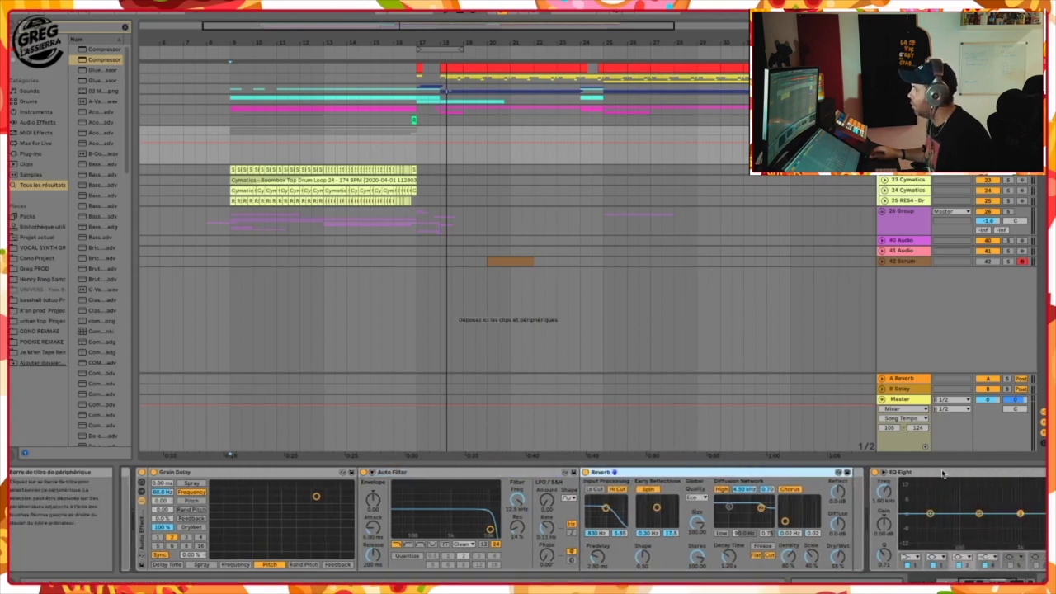
{"action": "left_click_drag", "start_coordinate": [940, 473], "coordinate": [866, 480]}
{"action": "left_click_drag", "start_coordinate": [769, 490], "coordinate": [758, 483]}
{"action": "left_click_drag", "start_coordinate": [923, 474], "coordinate": [835, 489]}
Step: Show the new Audio Effect Rack's chain list and rename its chain HARRISA
{"action": "scroll", "coordinate": [835, 489], "scroll_direction": "left", "scroll_amount": 6}
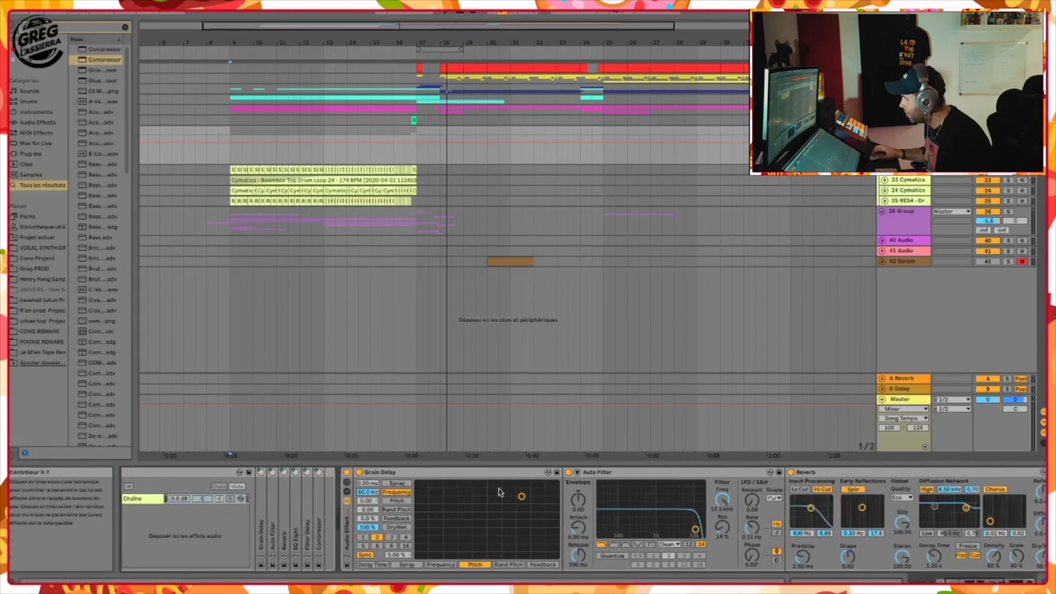
{"action": "scroll", "coordinate": [361, 489], "scroll_direction": "left", "scroll_amount": 3}
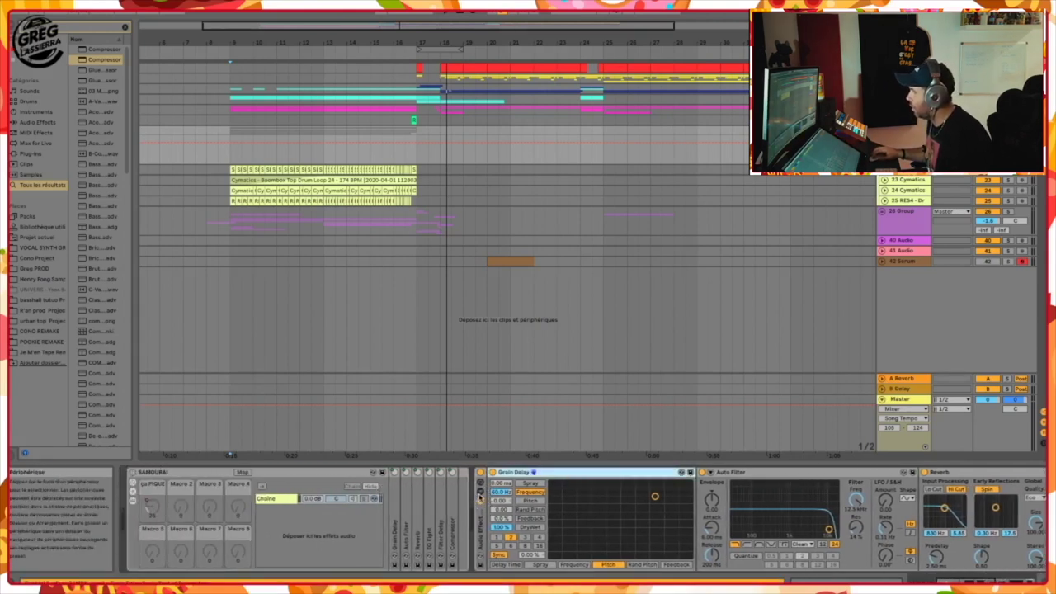
{"action": "left_click", "coordinate": [481, 493]}
{"action": "right_click", "coordinate": [509, 498]}
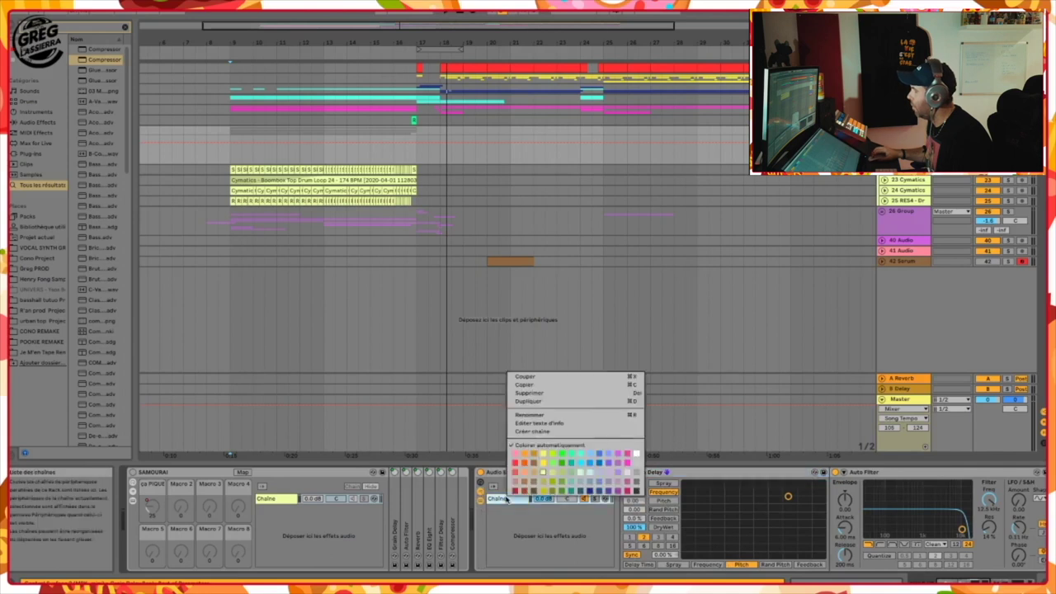
{"action": "left_click", "coordinate": [546, 415]}
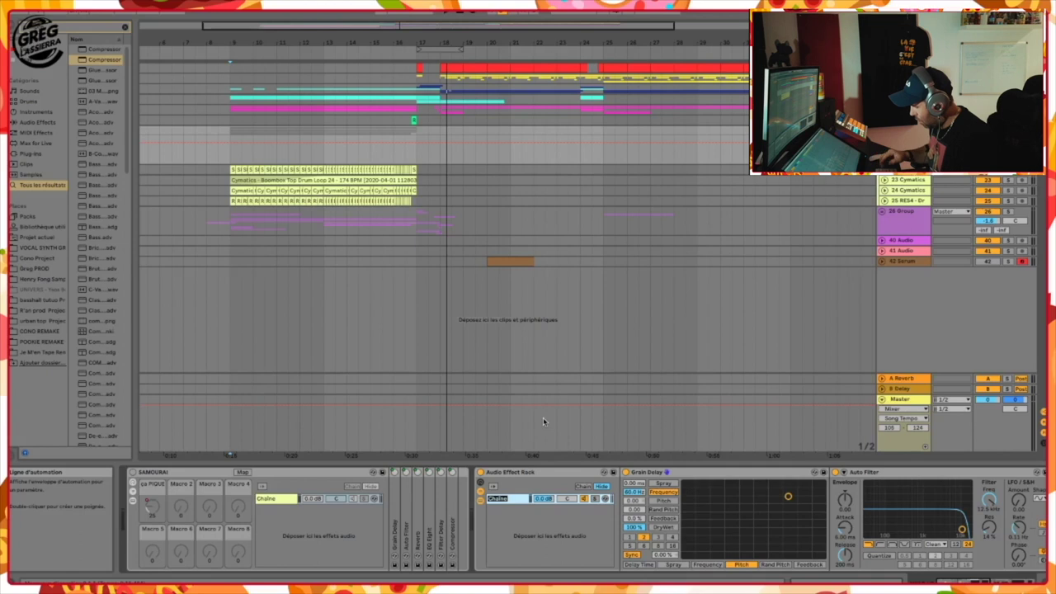
{"action": "type", "text": "HARRISA"}
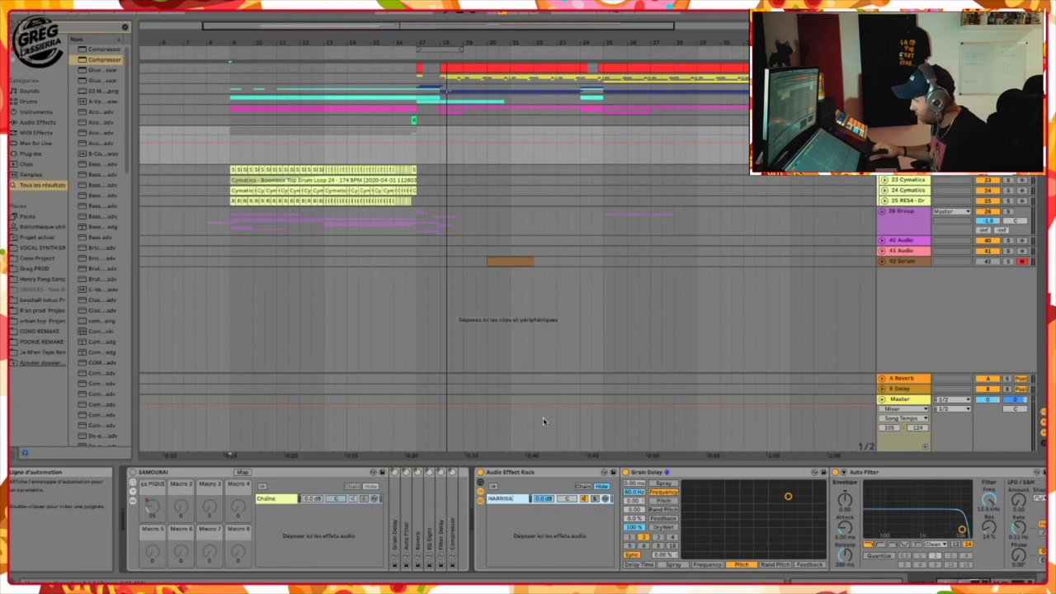
Step: Show the new rack's macro controls and map its Grain Delay's Spray to Macro 1
{"action": "left_click", "coordinate": [482, 484]}
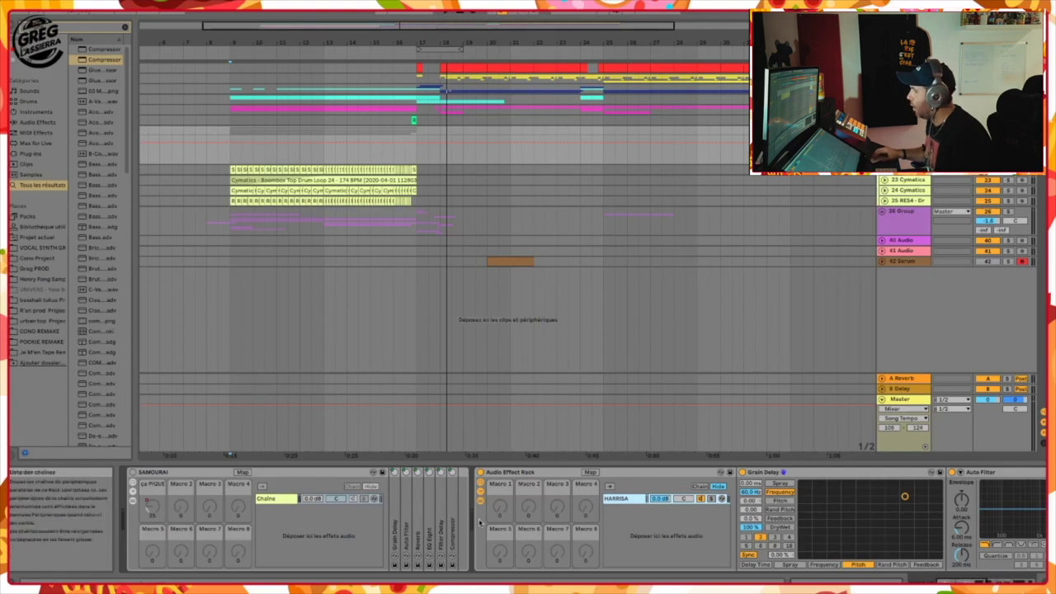
{"action": "double_click", "coordinate": [393, 525]}
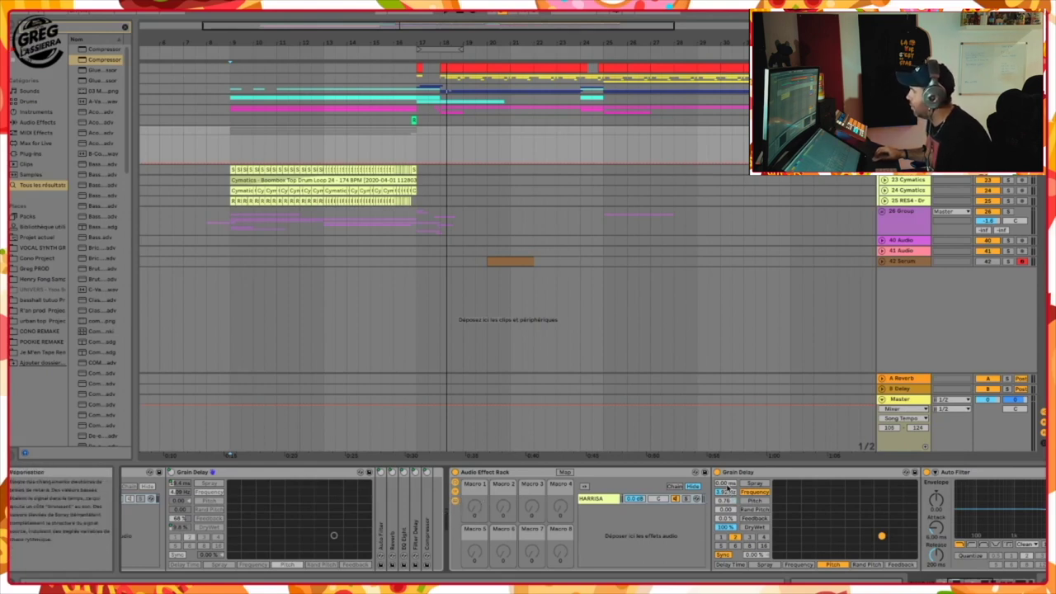
{"action": "right_click", "coordinate": [729, 488]}
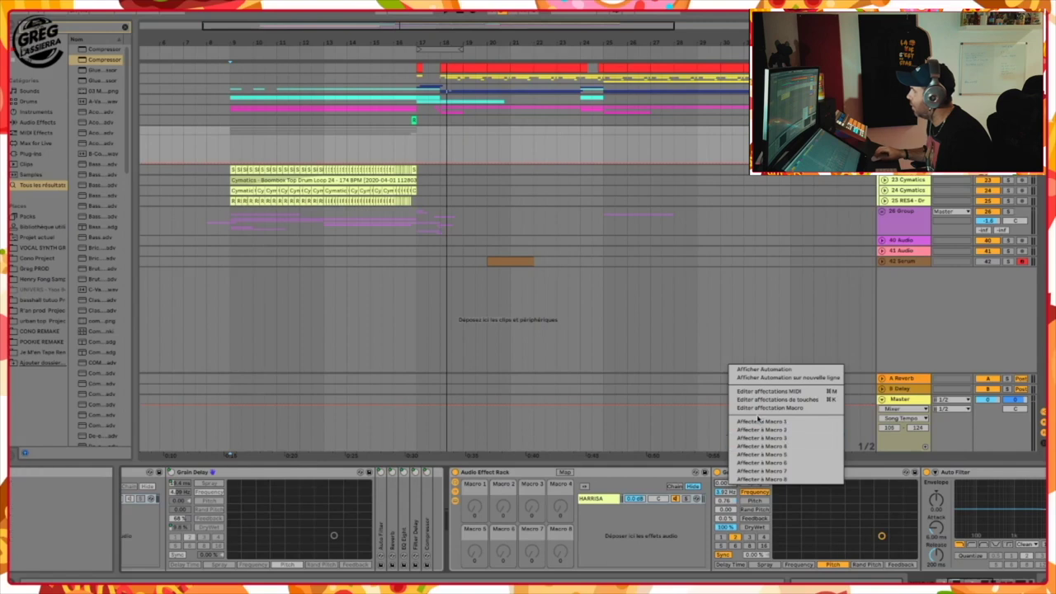
{"action": "left_click", "coordinate": [761, 421]}
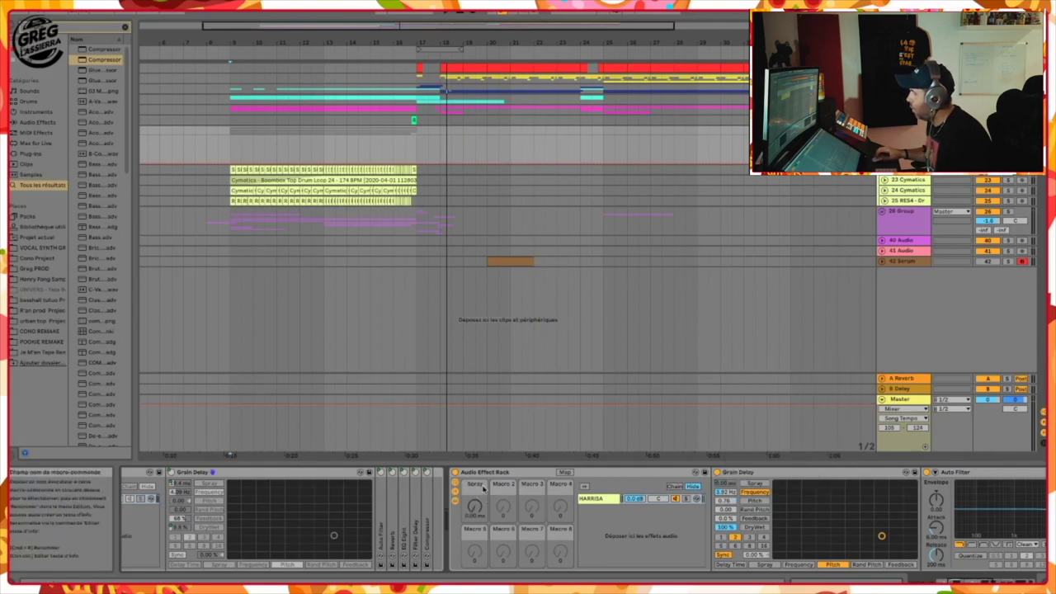
Step: Rename the new rack's first macro SUPPLEMENT and map the Grain Delay's DryWet to it
{"action": "right_click", "coordinate": [481, 487]}
{"action": "left_click", "coordinate": [512, 415]}
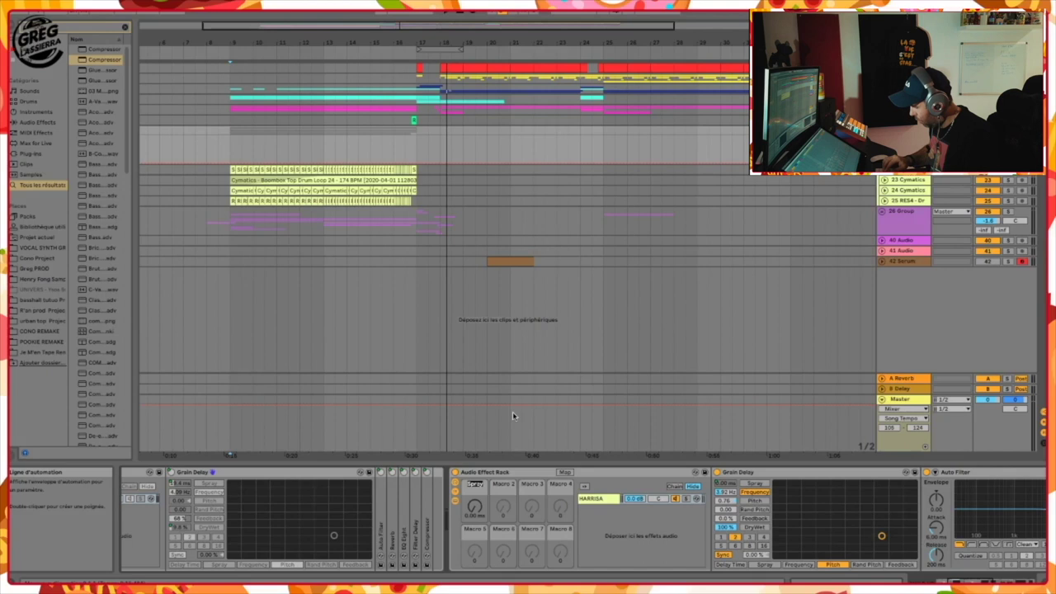
{"action": "type", "text": "SPP"}
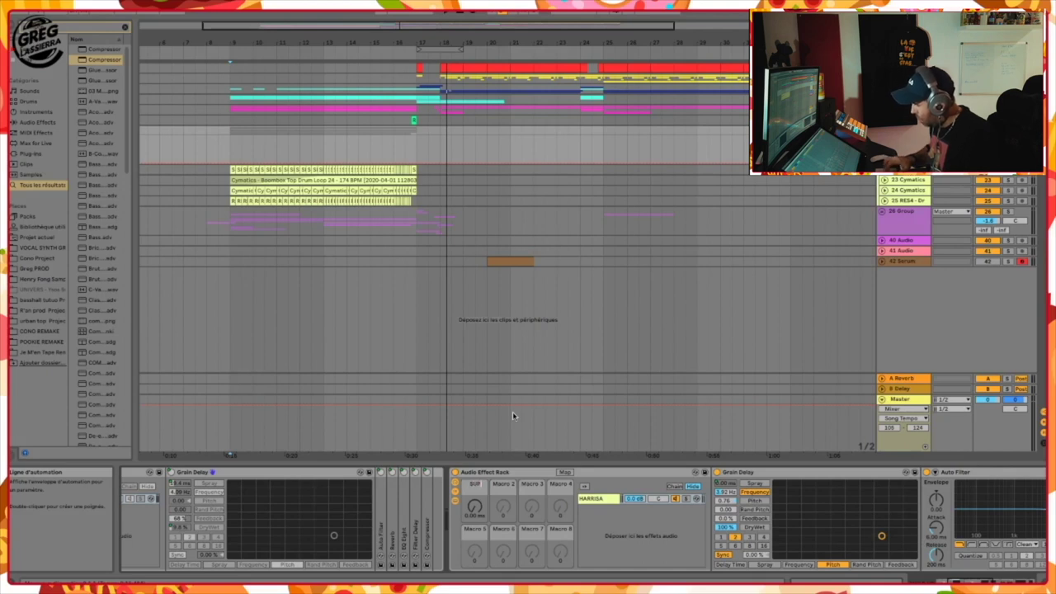
{"action": "type", "text": "PLEMENT"}
{"action": "key", "text": "Return"}
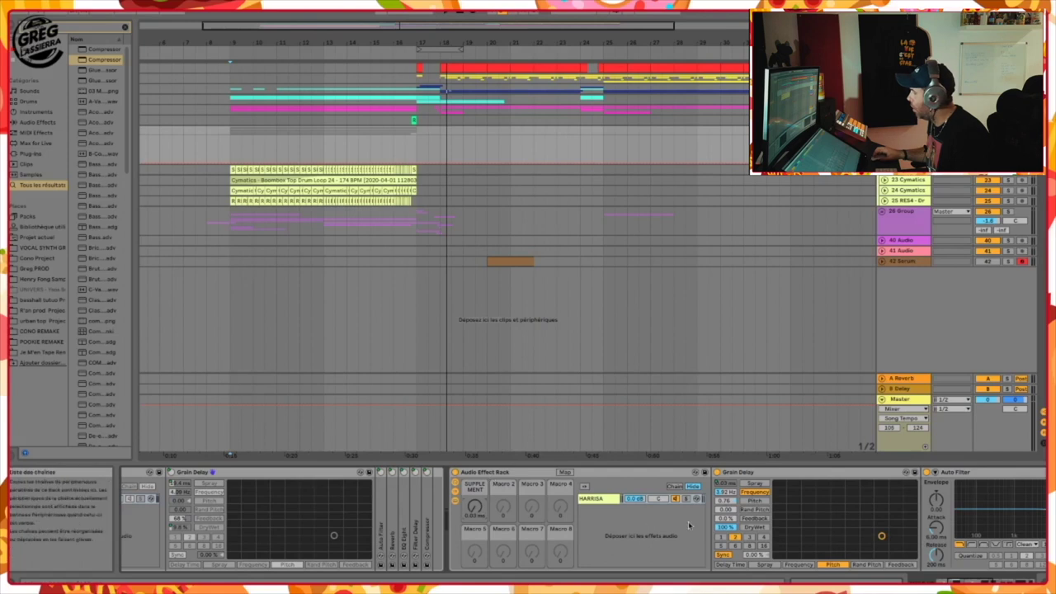
{"action": "right_click", "coordinate": [726, 528]}
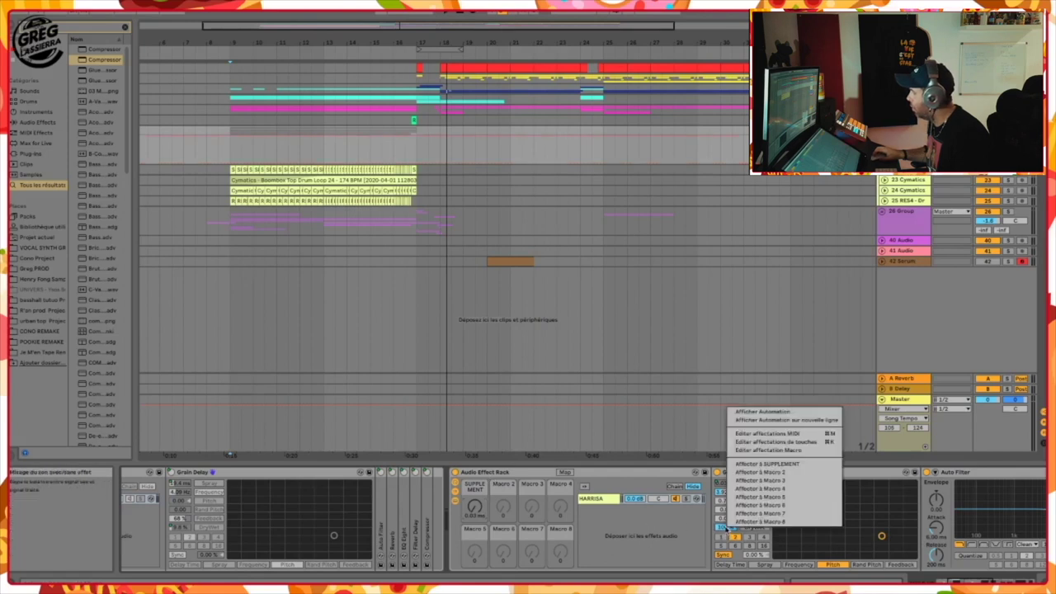
{"action": "left_click", "coordinate": [755, 464]}
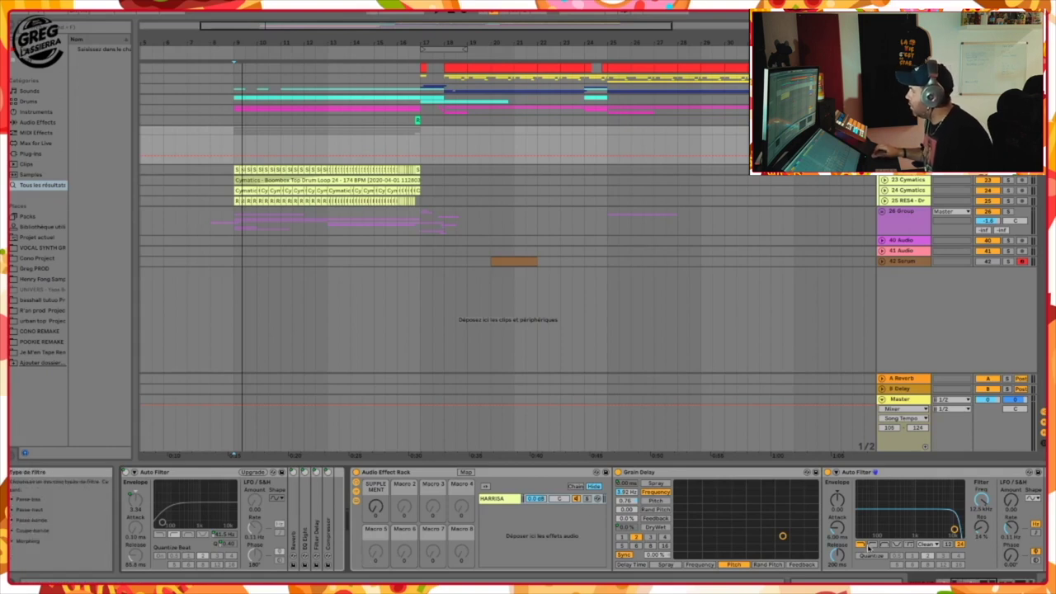
Step: Map the high-pass Auto Filter's cutoff frequency to the SUPPLEMENT macro and audition the macro during playback
{"action": "scroll", "coordinate": [868, 548], "scroll_direction": "left", "scroll_amount": 2}
{"action": "scroll", "coordinate": [882, 551], "scroll_direction": "right", "scroll_amount": 2}
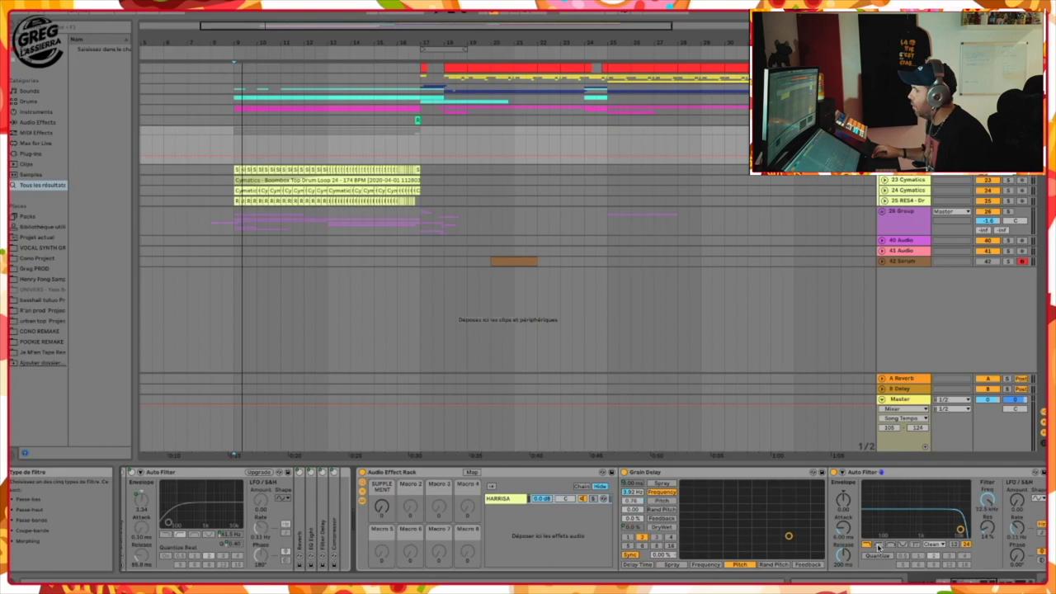
{"action": "scroll", "coordinate": [878, 547], "scroll_direction": "right", "scroll_amount": 8}
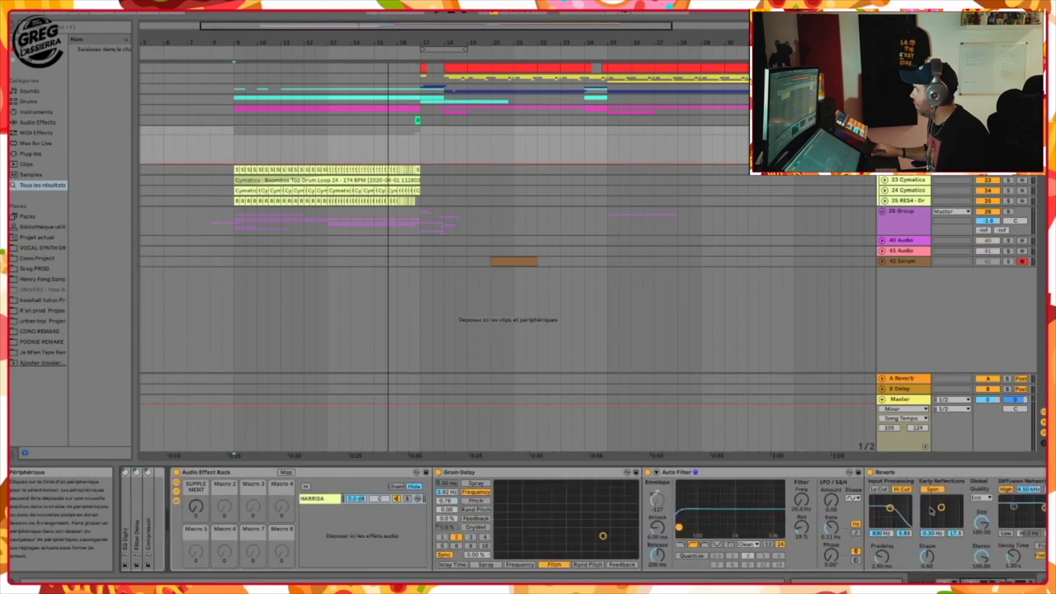
{"action": "right_click", "coordinate": [801, 499]}
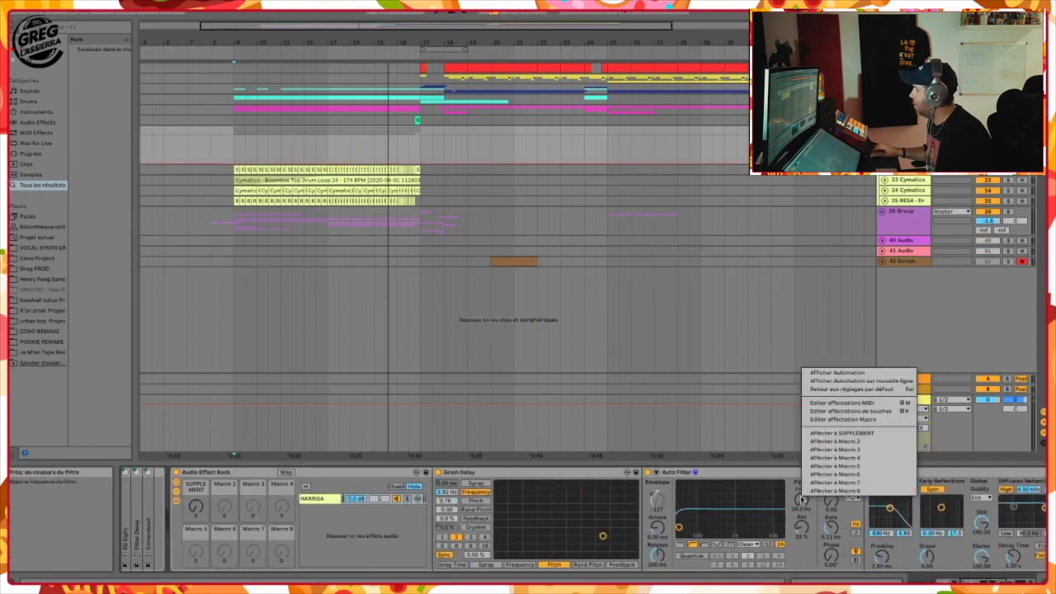
{"action": "left_click", "coordinate": [841, 433]}
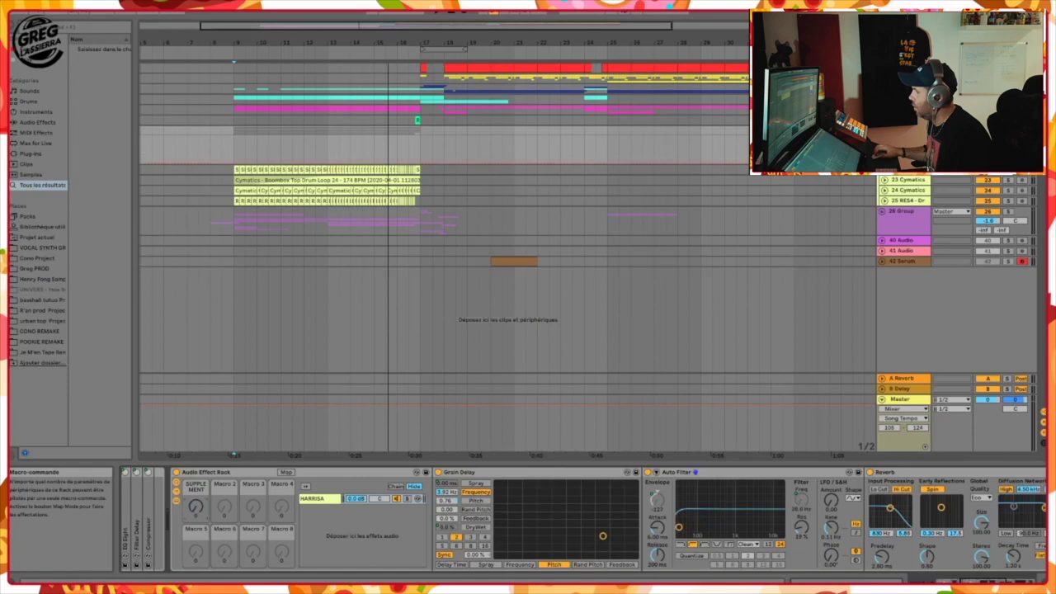
{"action": "key", "text": "space"}
{"action": "mouse_move", "coordinate": [196, 506]}
{"action": "left_mouse_down"}
{"action": "mouse_move", "coordinate": [196, 437]}
{"action": "mouse_move", "coordinate": [198, 516]}
{"action": "left_mouse_up"}
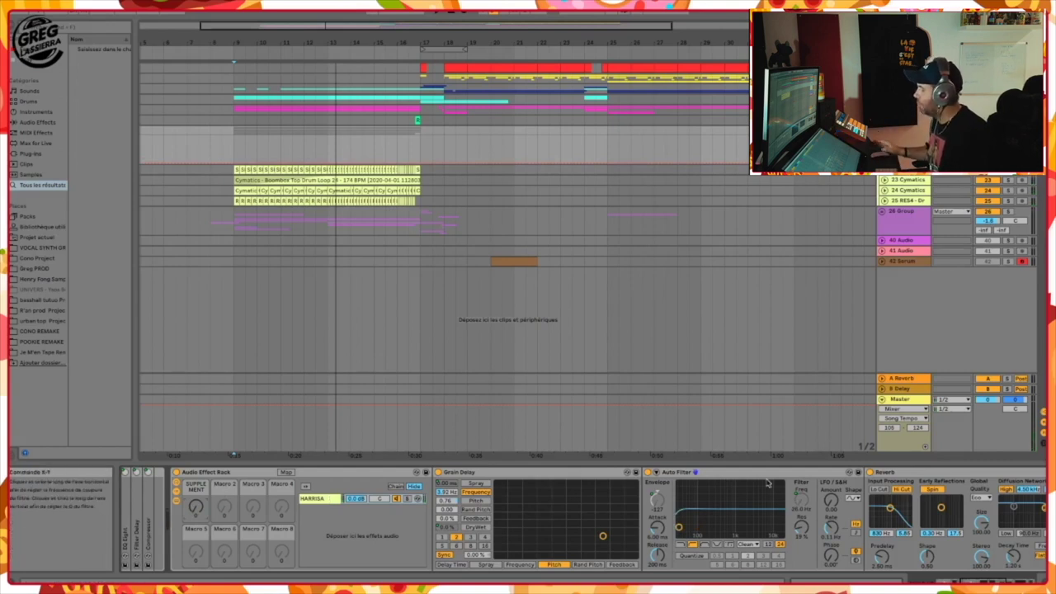
Step: Fold the new rack's Auto Filter, Reverb and EQ Eight, keeping the Grain Delay and Compressor expanded
{"action": "scroll", "coordinate": [382, 514], "scroll_direction": "left", "scroll_amount": 5}
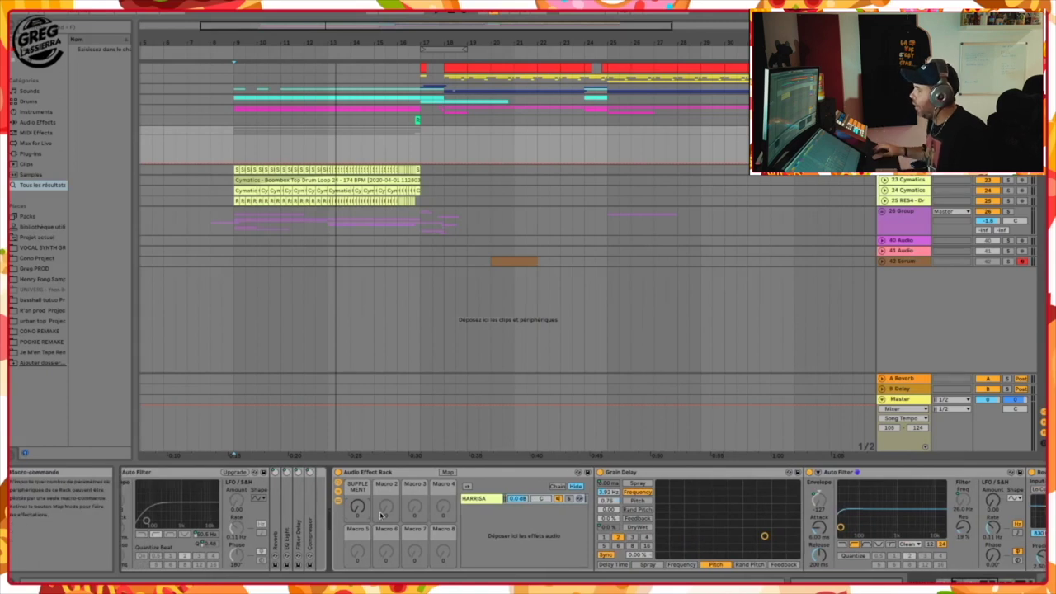
{"action": "scroll", "coordinate": [381, 514], "scroll_direction": "right", "scroll_amount": 7}
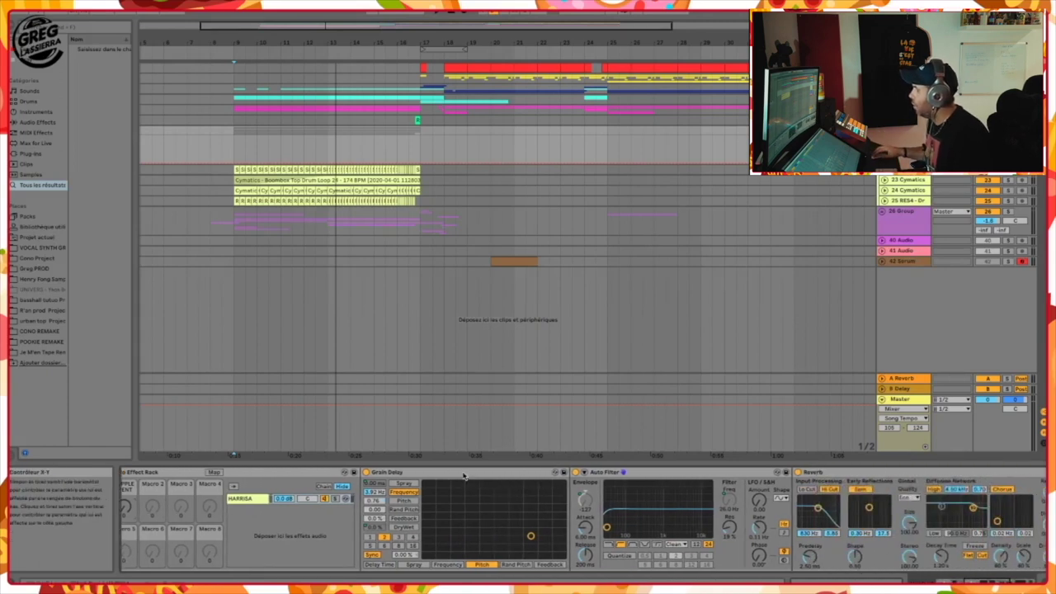
{"action": "scroll", "coordinate": [467, 477], "scroll_direction": "right", "scroll_amount": 6}
{"action": "scroll", "coordinate": [520, 472], "scroll_direction": "right", "scroll_amount": 6}
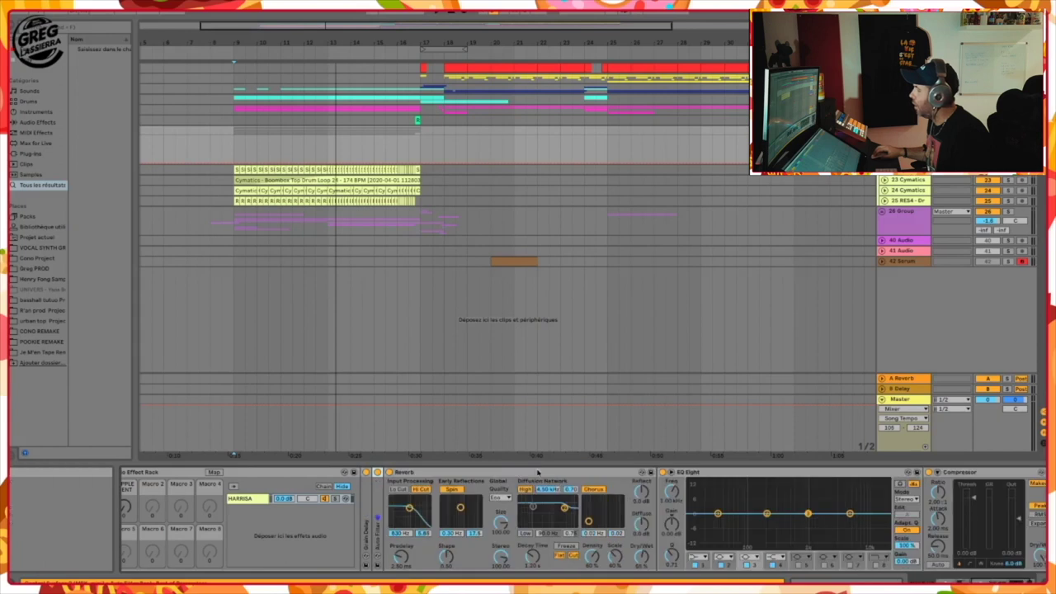
{"action": "double_click", "coordinate": [538, 472]}
{"action": "double_click", "coordinate": [520, 475]}
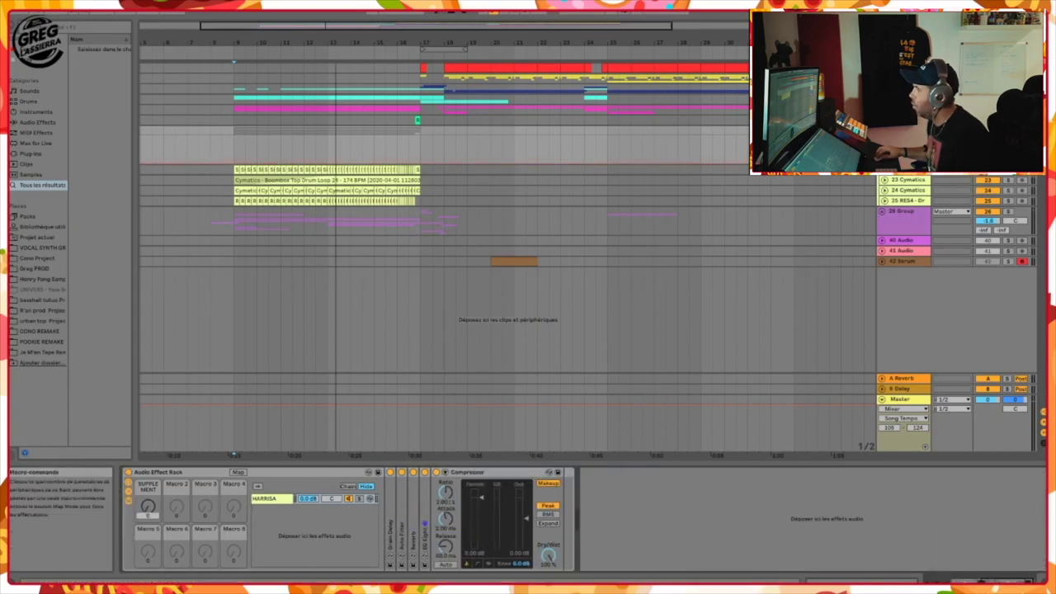
{"action": "double_click", "coordinate": [391, 516]}
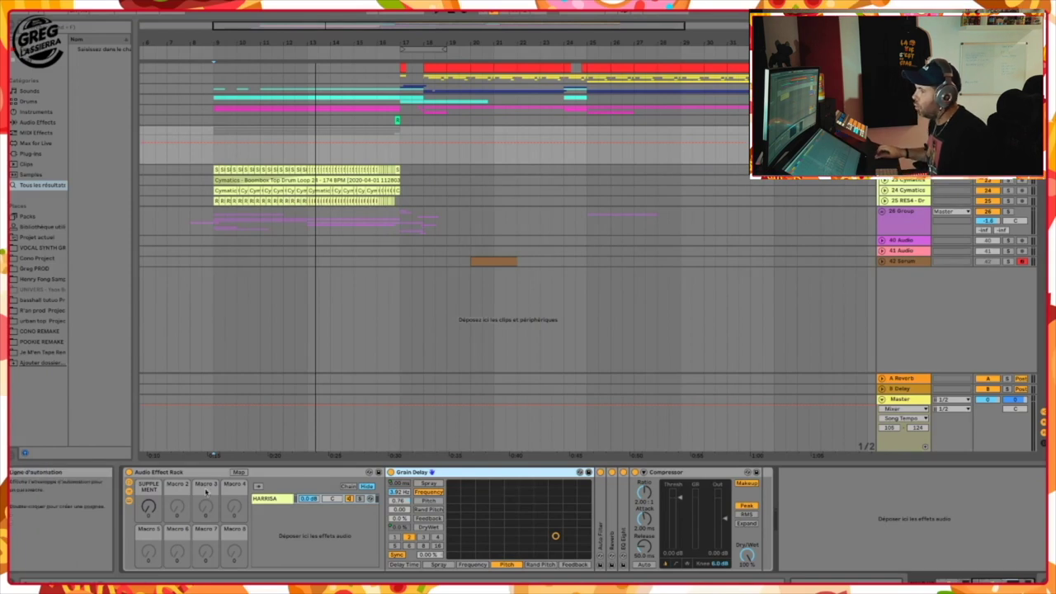
Step: Turn the SUPPLEMENT macro up to 7, open the macro mapping ranges and select the Auto Filter Frequency maximum
{"action": "left_click_drag", "start_coordinate": [149, 506], "coordinate": [148, 476]}
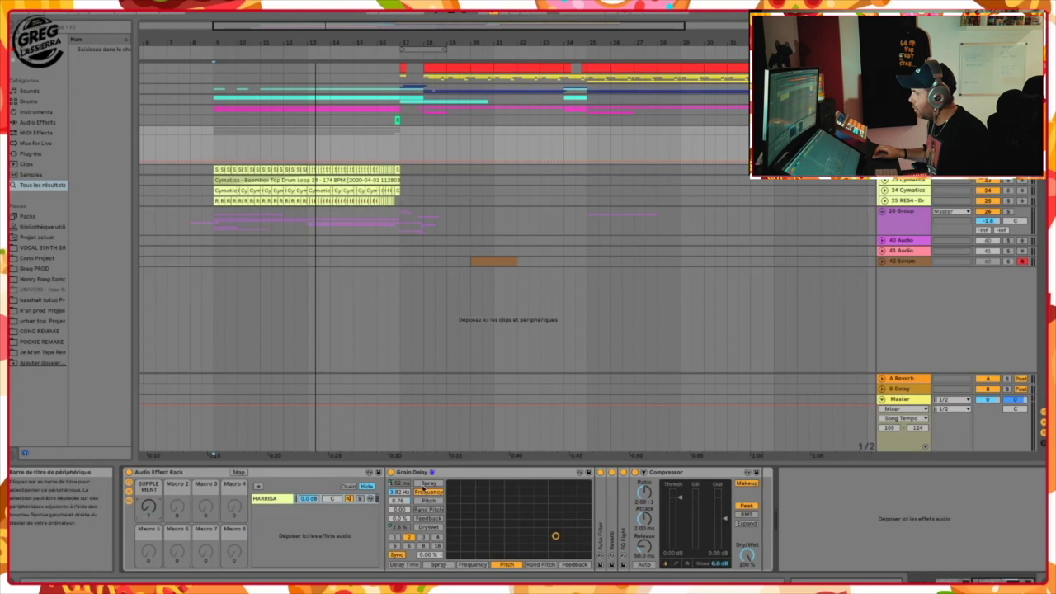
{"action": "right_click", "coordinate": [405, 488]}
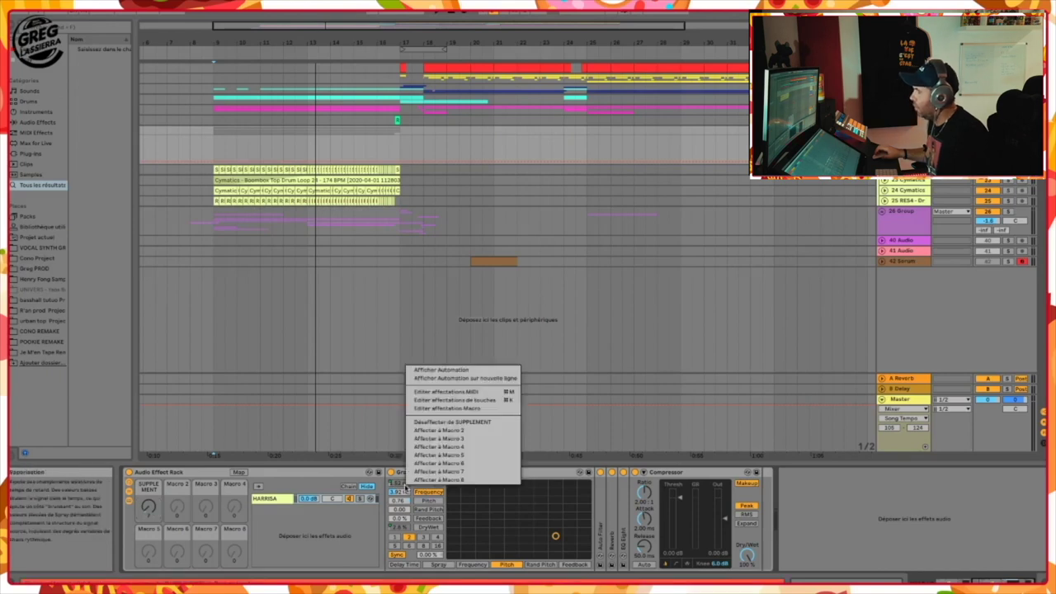
{"action": "left_click", "coordinate": [440, 407]}
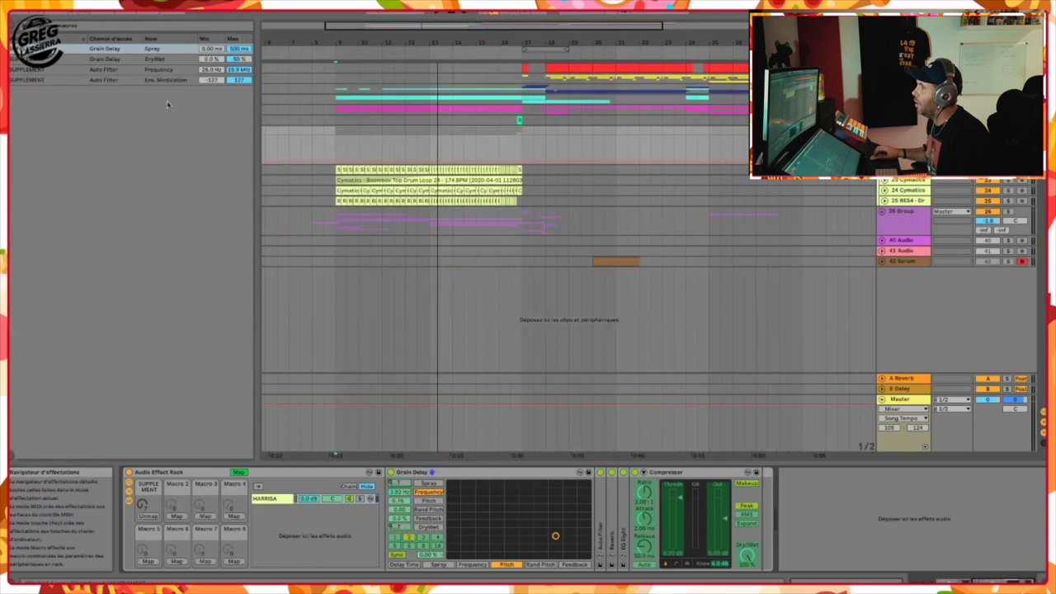
{"action": "left_click", "coordinate": [236, 70]}
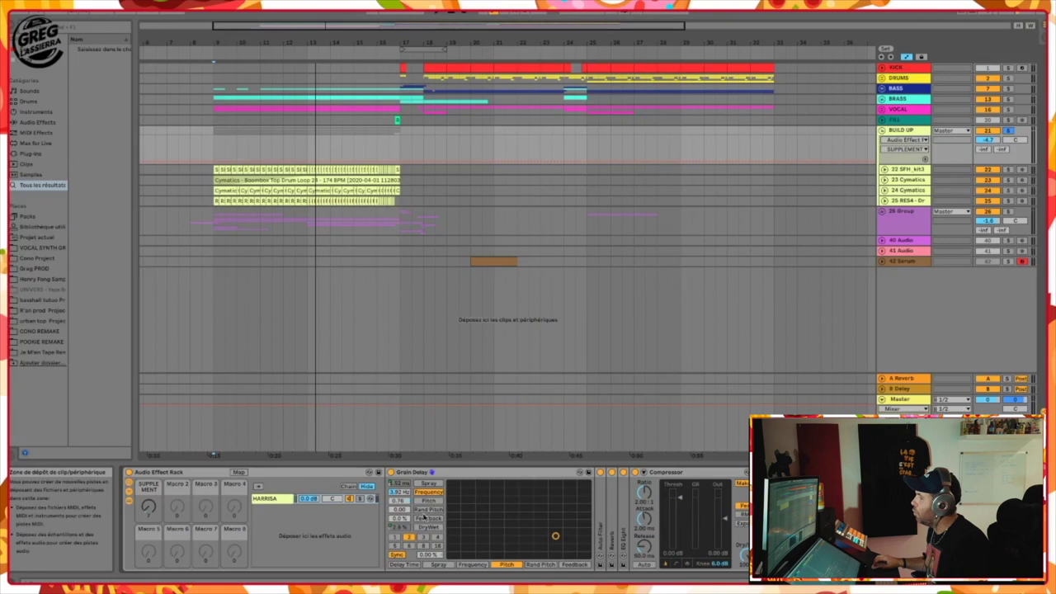
Step: Rename the new Audio Effect Rack on the BUILD UP group LA RECETTE
{"action": "left_click", "coordinate": [478, 475]}
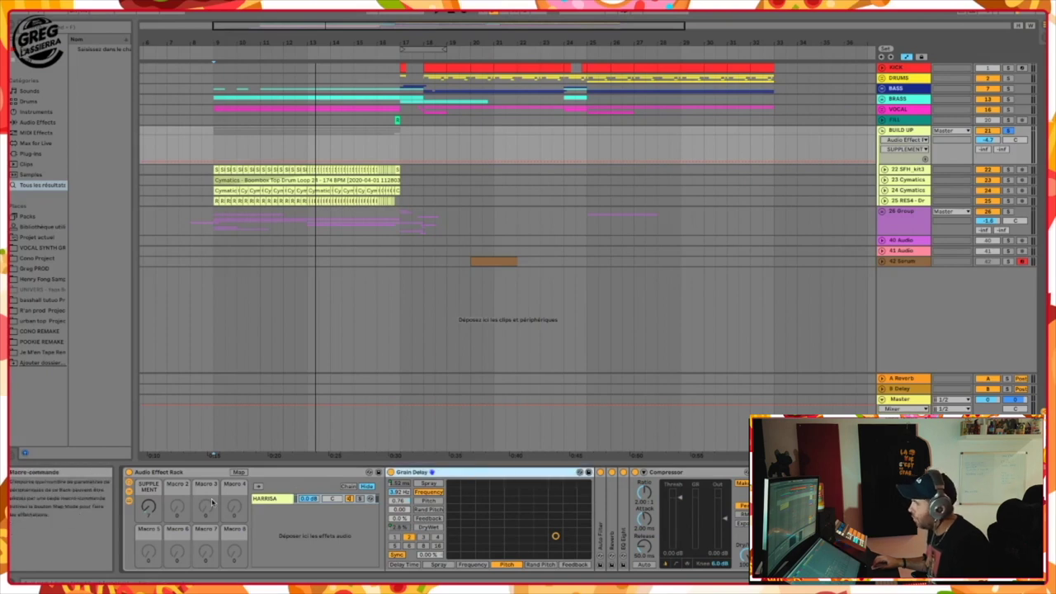
{"action": "left_click", "coordinate": [904, 140]}
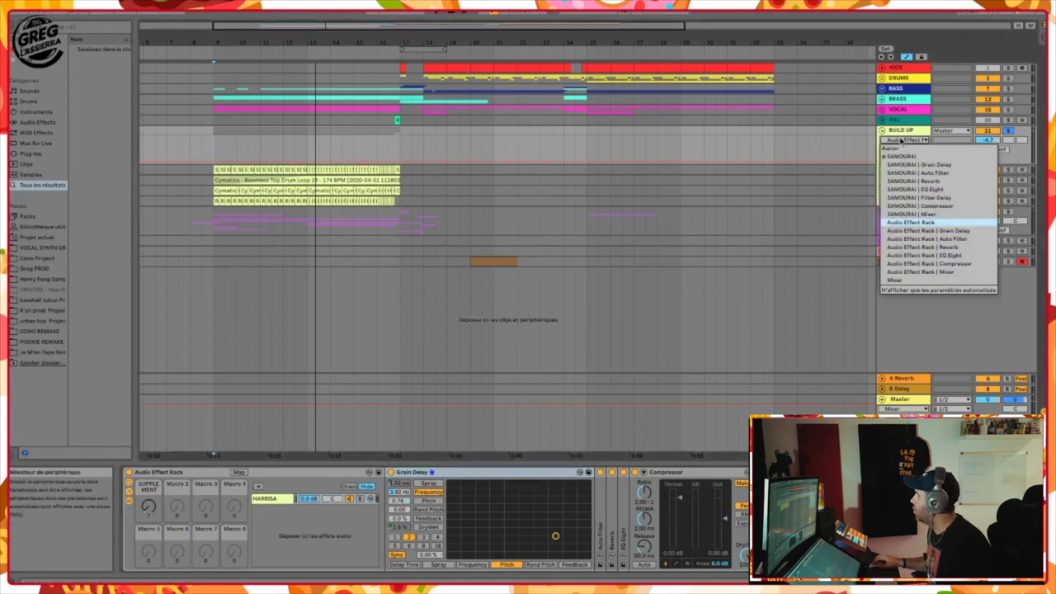
{"action": "left_click", "coordinate": [920, 224]}
{"action": "right_click", "coordinate": [190, 473]}
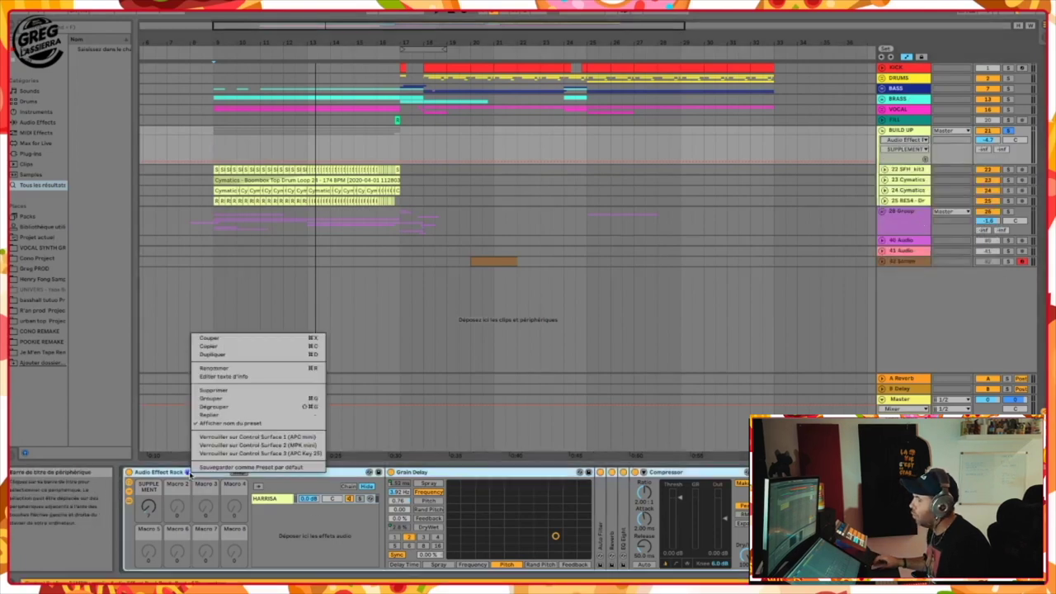
{"action": "left_click", "coordinate": [222, 369]}
{"action": "type", "text": "LA RECETTE"}
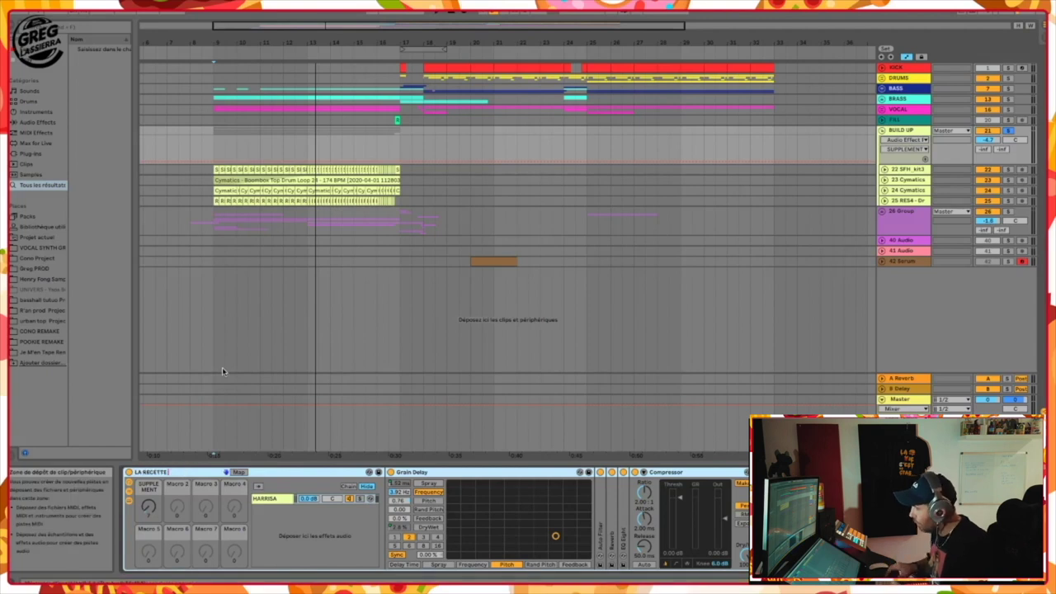
{"action": "key", "text": "Return"}
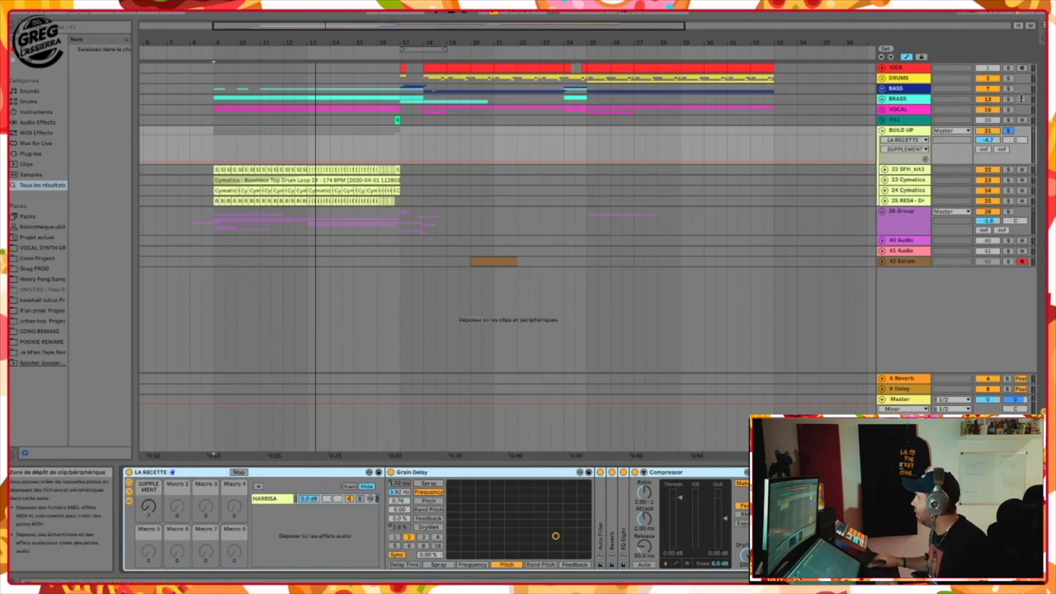
Step: Show LA RECETTE's SUPPLEMENT automation on the BUILD UP group and draw a ramp rising from bar 9 to bar 17
{"action": "left_click", "coordinate": [908, 140]}
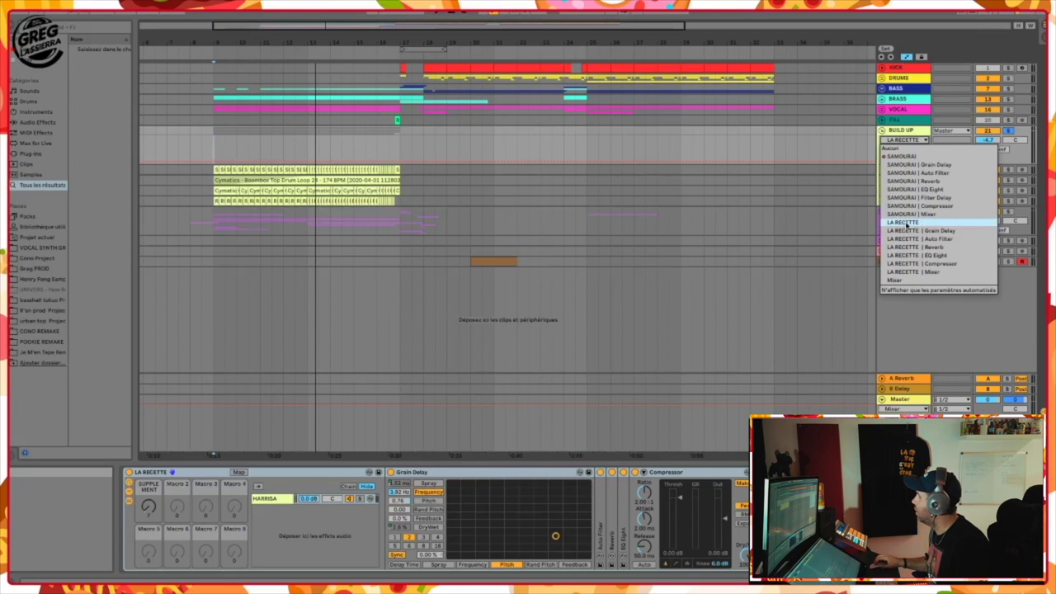
{"action": "left_click", "coordinate": [905, 223]}
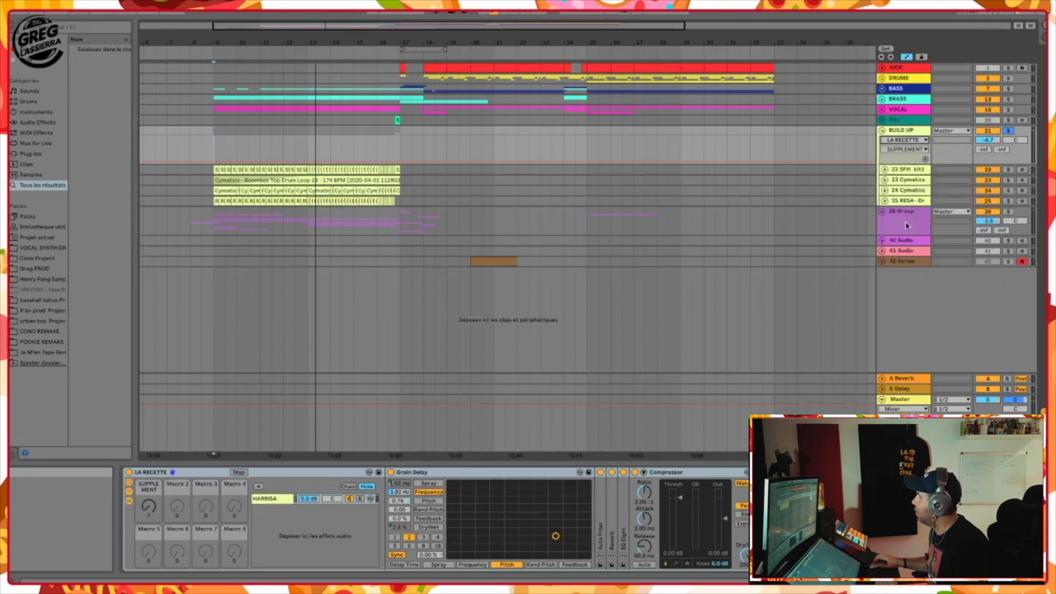
{"action": "left_click", "coordinate": [904, 150]}
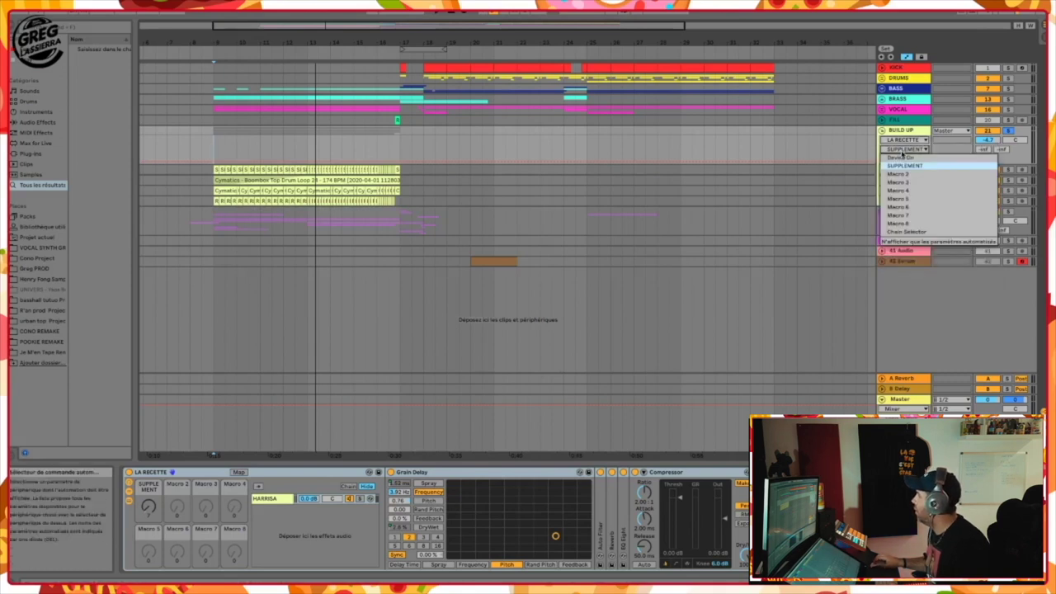
{"action": "left_click", "coordinate": [904, 167]}
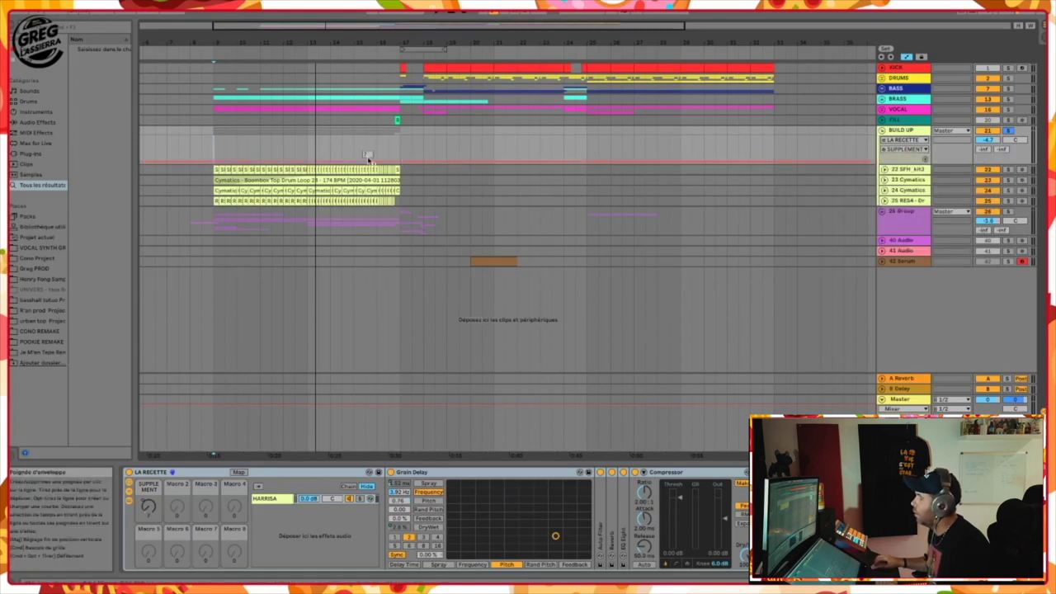
{"action": "left_click_drag", "start_coordinate": [389, 161], "coordinate": [401, 141]}
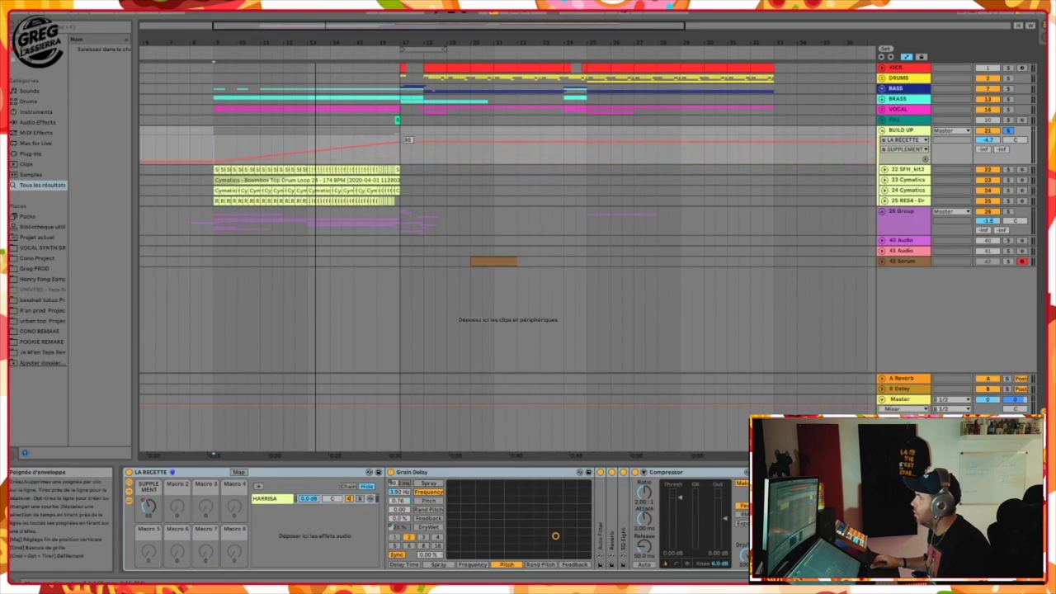
Step: Play the build-up from bar 9 and unfold the Auto Filter to watch the automated parameters move
{"action": "key", "text": "space"}
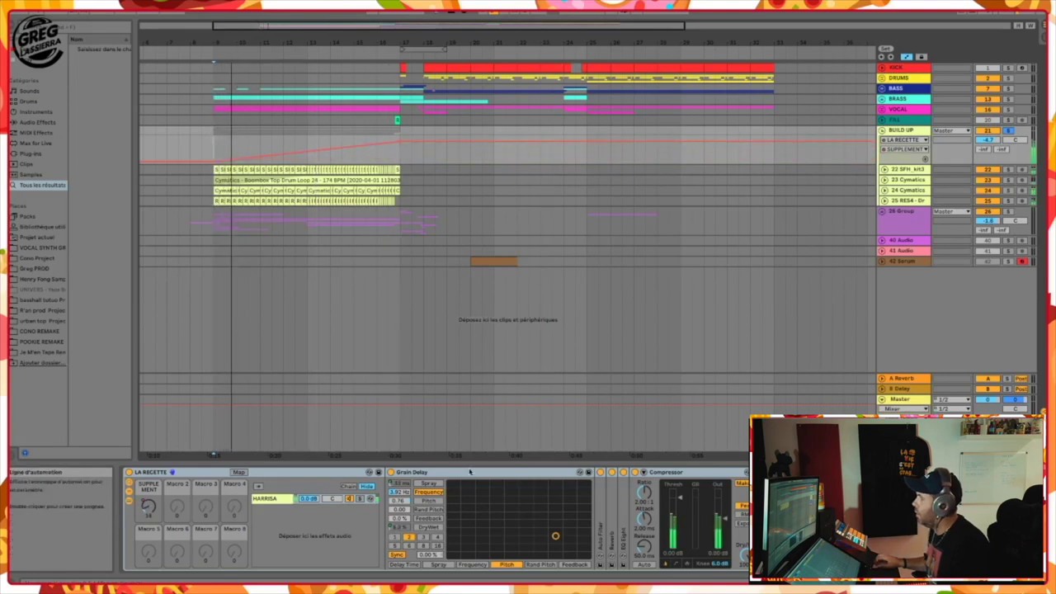
{"action": "double_click", "coordinate": [600, 528]}
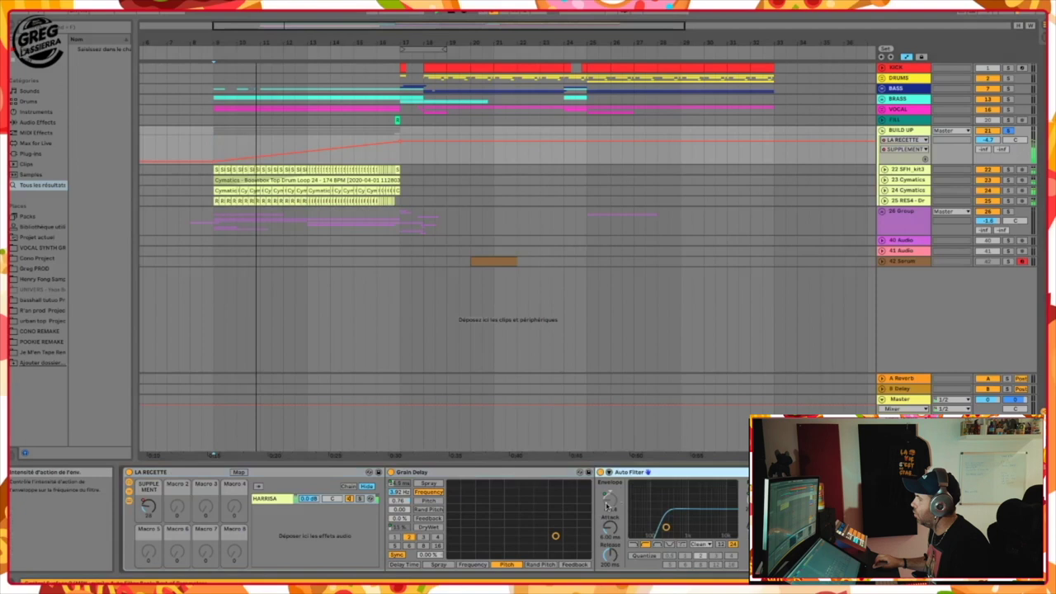